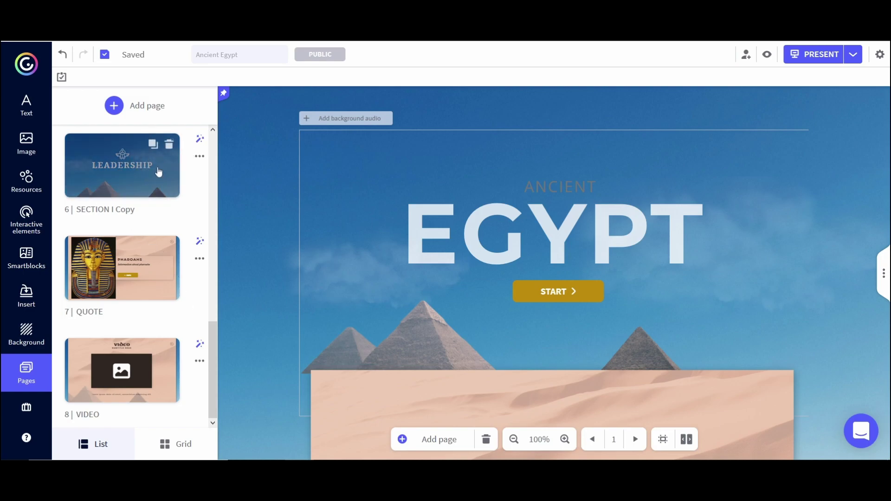
Duplicate the Leadership section page to the end of the presentation and retitle the copy "QUIZ TIME!"
click(153, 145)
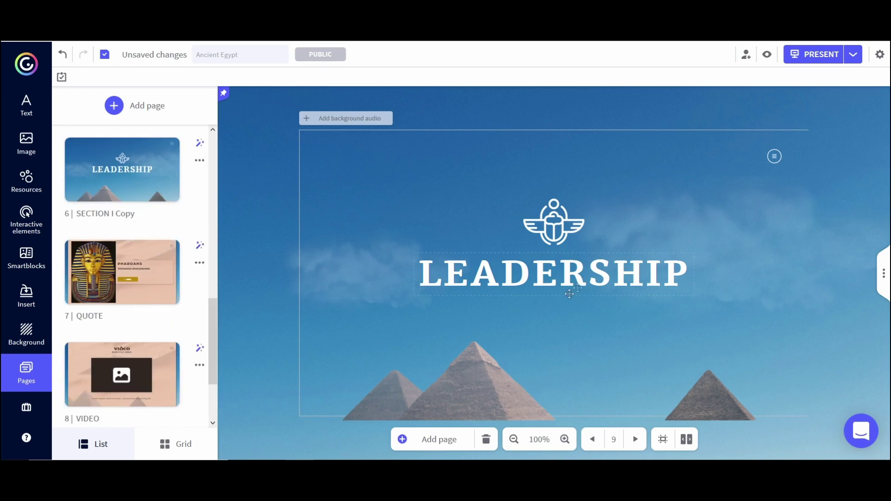
double_click(672, 274)
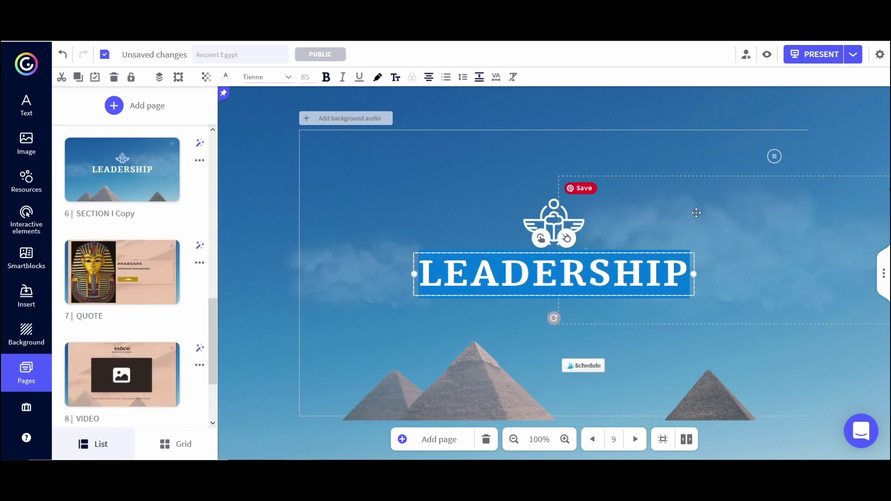
text(Q)
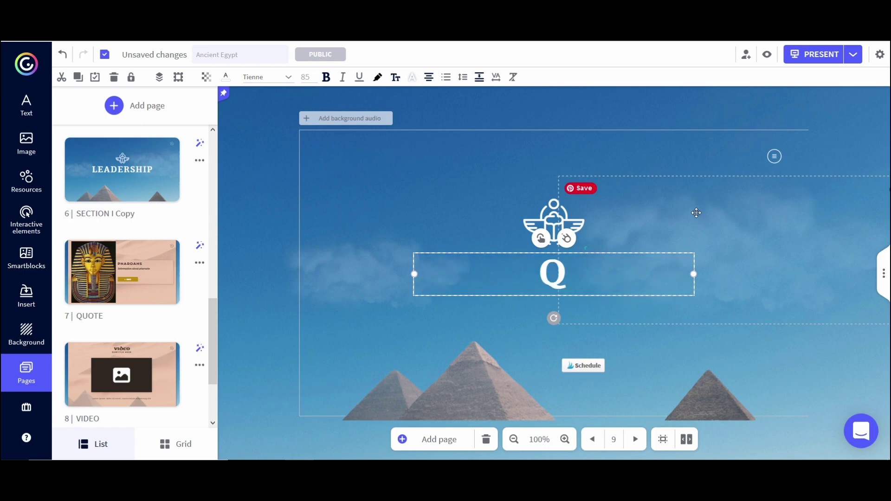
text(UIZ TIME)
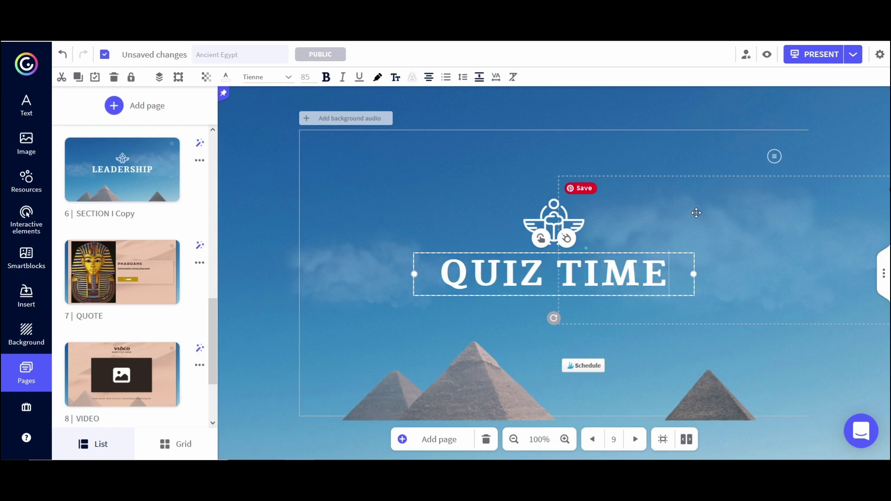
text(!)
Browse the template page layouts offered for adding to the presentation
scroll(179, 332, down, 2)
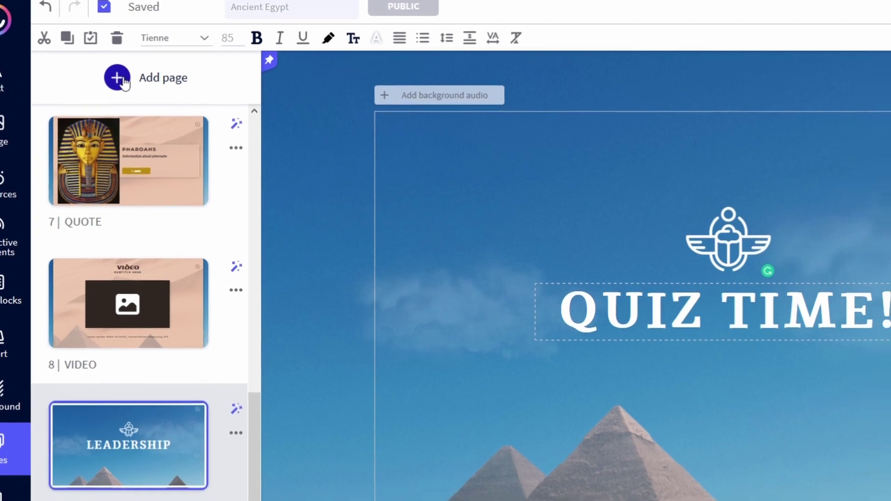
click(122, 80)
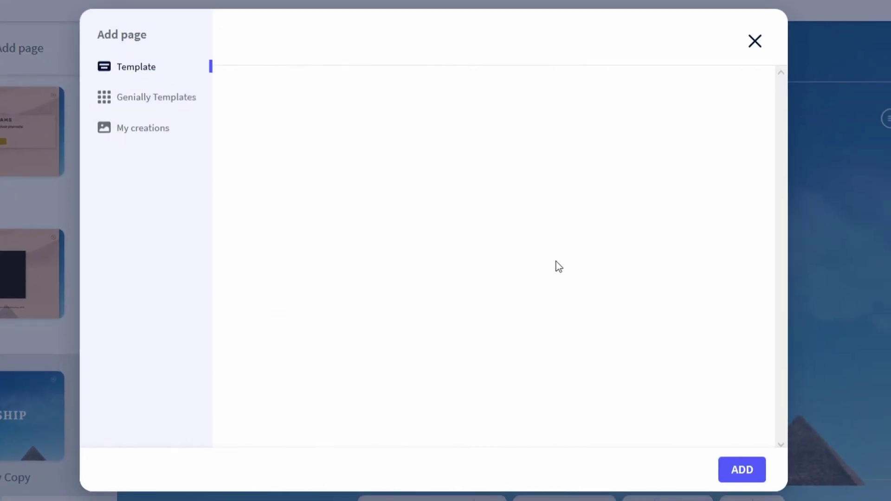
scroll(613, 232, down, 10)
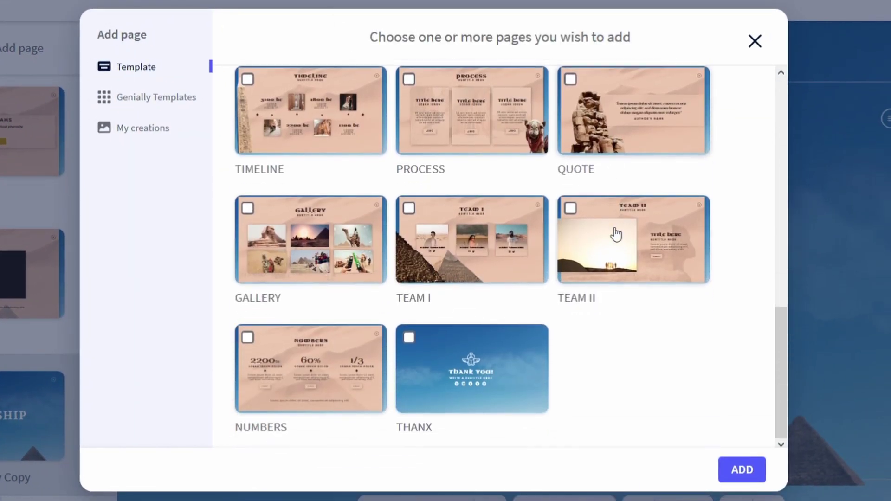
scroll(615, 233, up, 10)
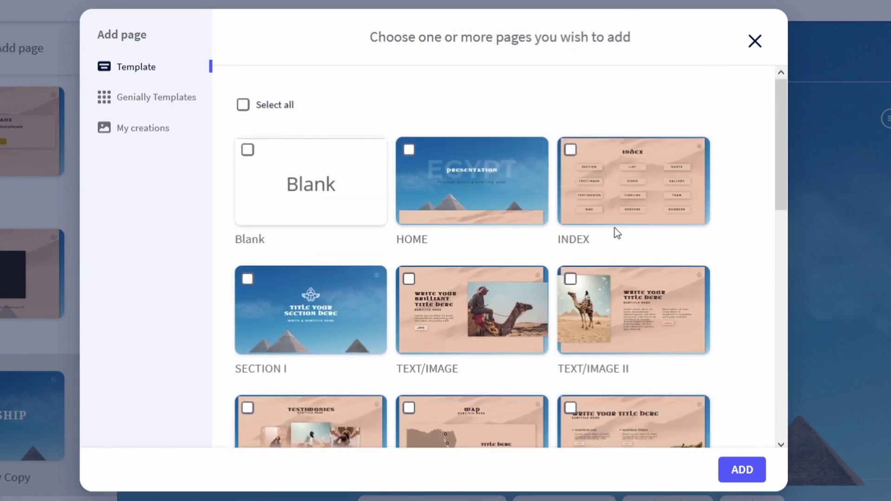
scroll(614, 227, down, 5)
click(754, 42)
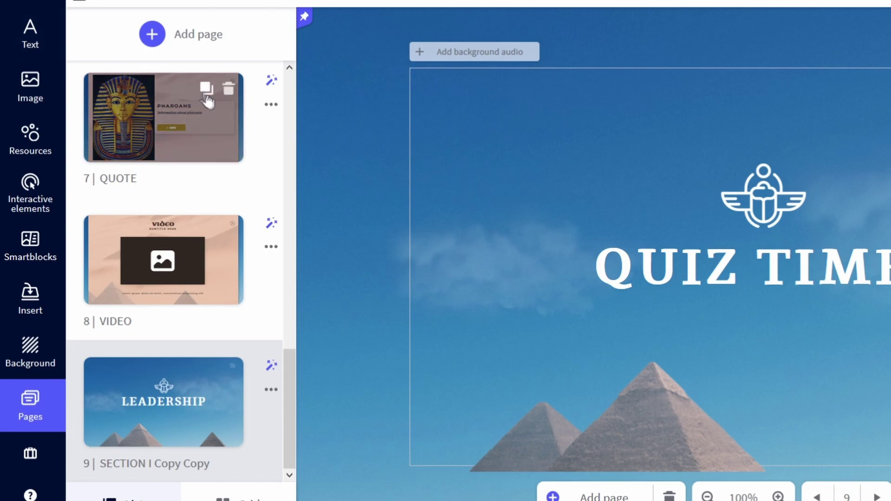
Duplicate the pharaoh QUOTE page and place the copy after the quiz title page as page 10
click(206, 89)
scroll(205, 203, down, 3)
drag(172, 124, 168, 408)
Remove the copy's pharaoh image and info button, and arrange the panel and widened heading as a banner across the page's upper part
click(580, 107)
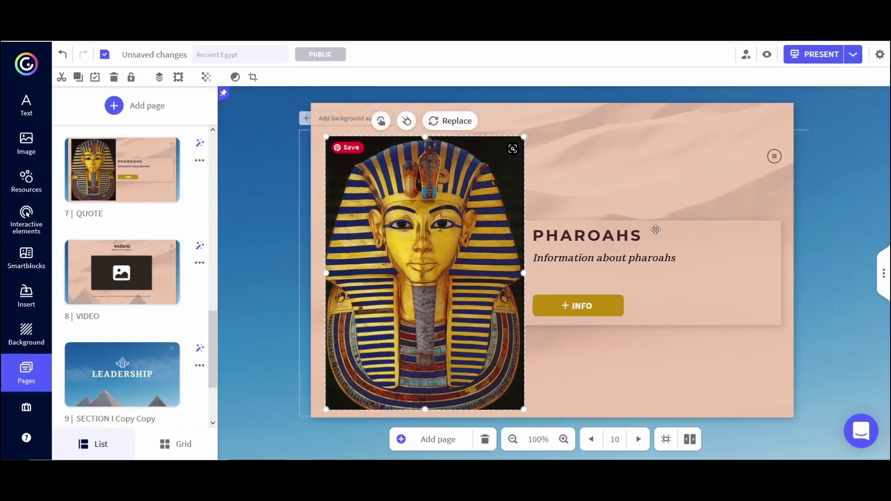
key(Delete)
drag(603, 258, 556, 193)
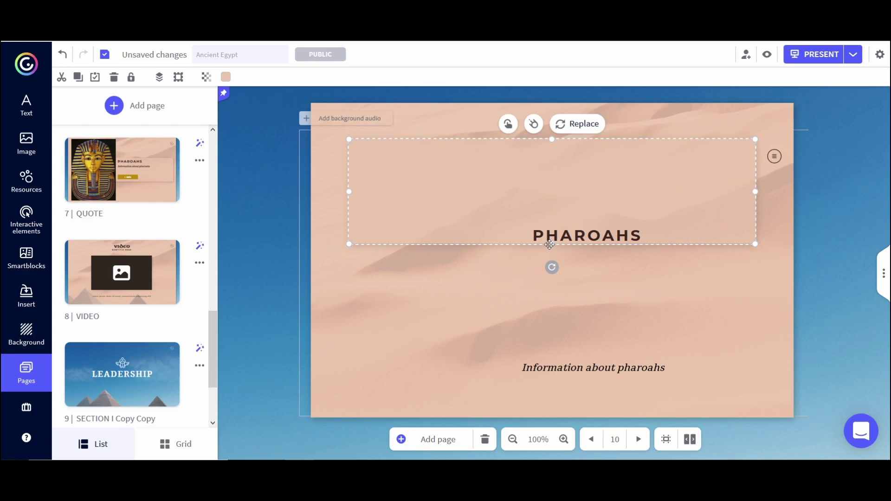
drag(548, 237, 540, 169)
drag(656, 166, 802, 165)
Replace the banner heading with the question "WHERE IS EGYPT LOCATED?"
double_click(651, 161)
text(WH)
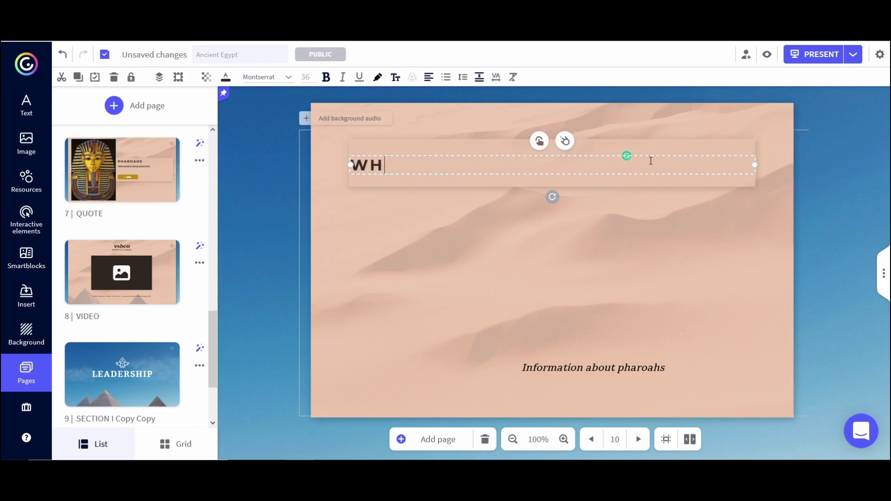
text(ERE IS EGY)
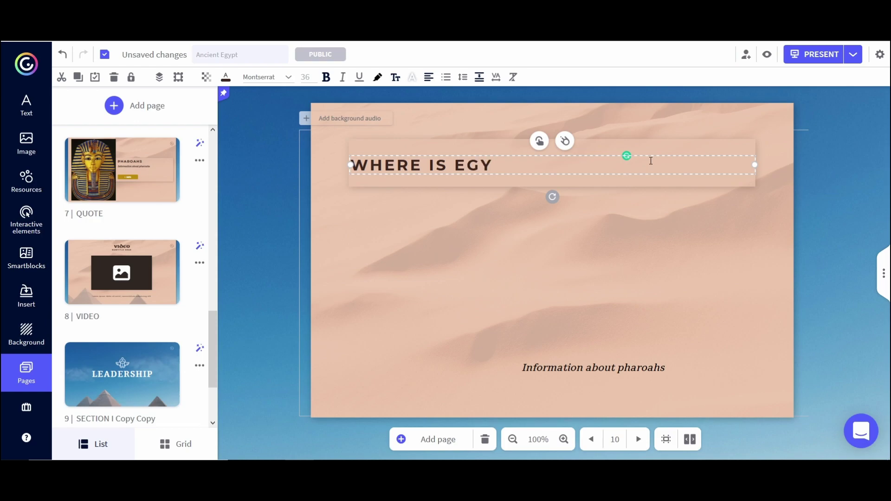
text(PT LOCATED?)
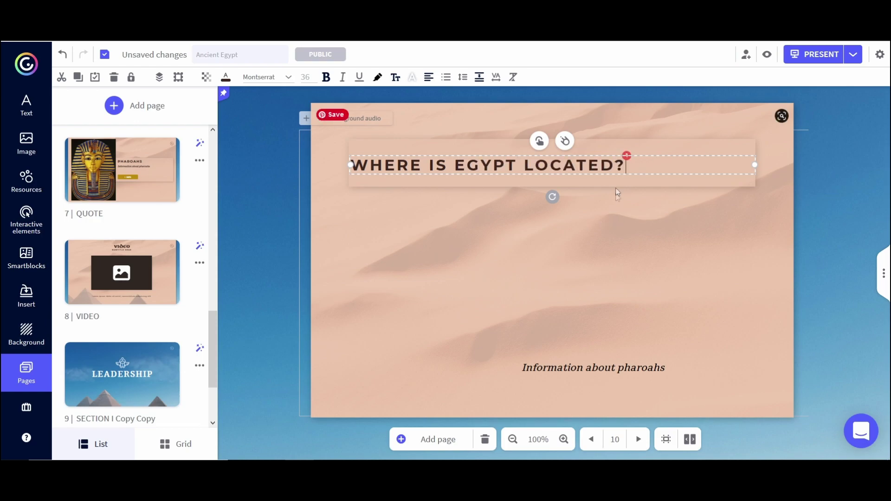
Turn off uppercase for the question heading and capitalize "Egypt" so it reads "Where is Egypt located?"
drag(635, 165, 334, 175)
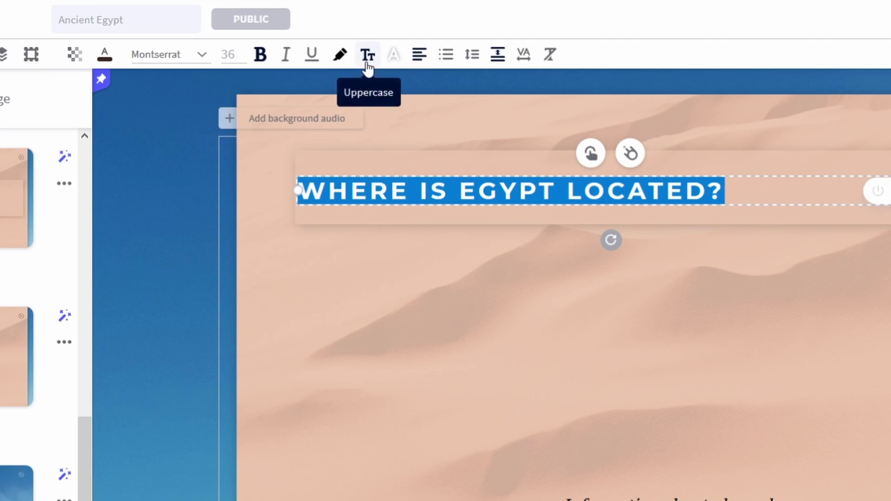
click(366, 65)
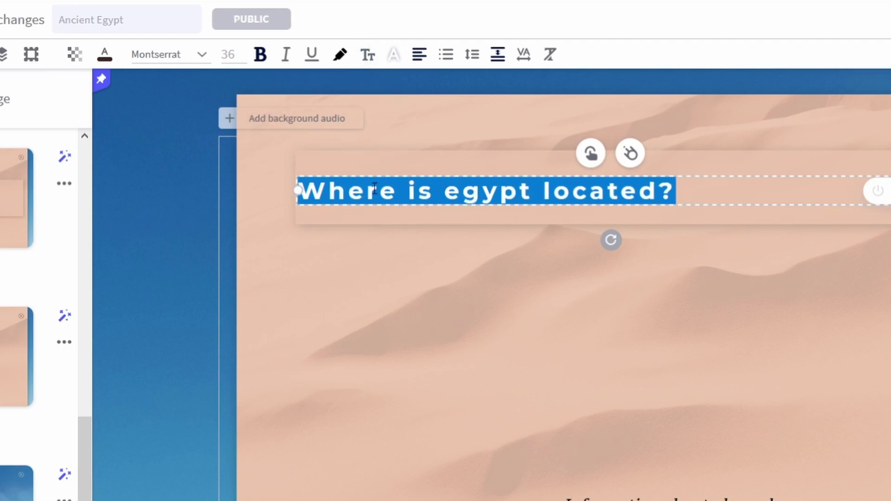
click(461, 190)
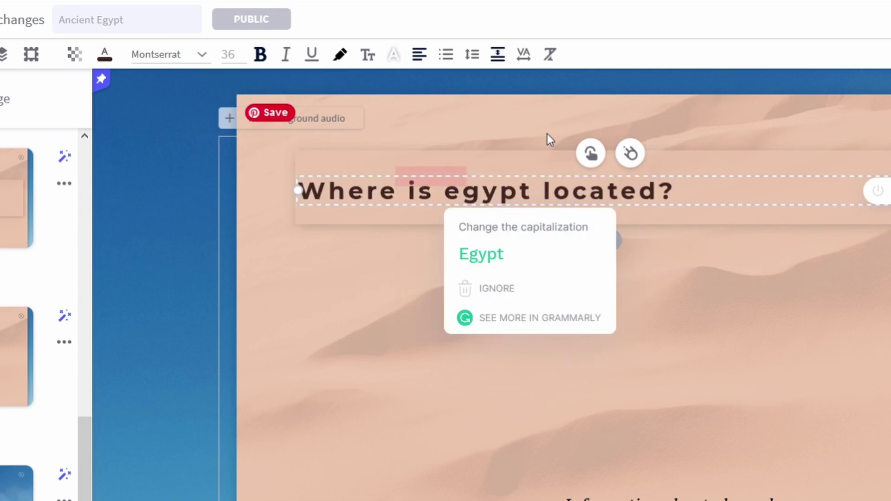
key(BackSpace)
text(E)
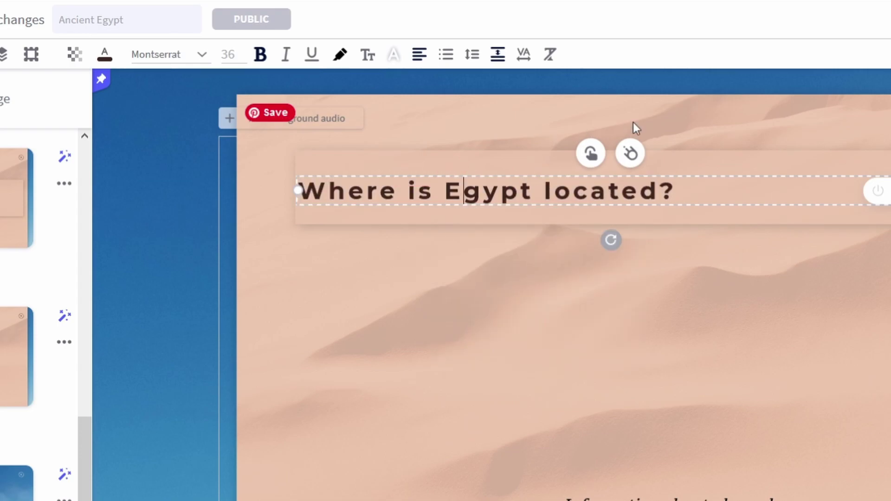
Centre the question heading in its banner and reduce its letter spacing to 2
drag(679, 193, 324, 162)
click(413, 58)
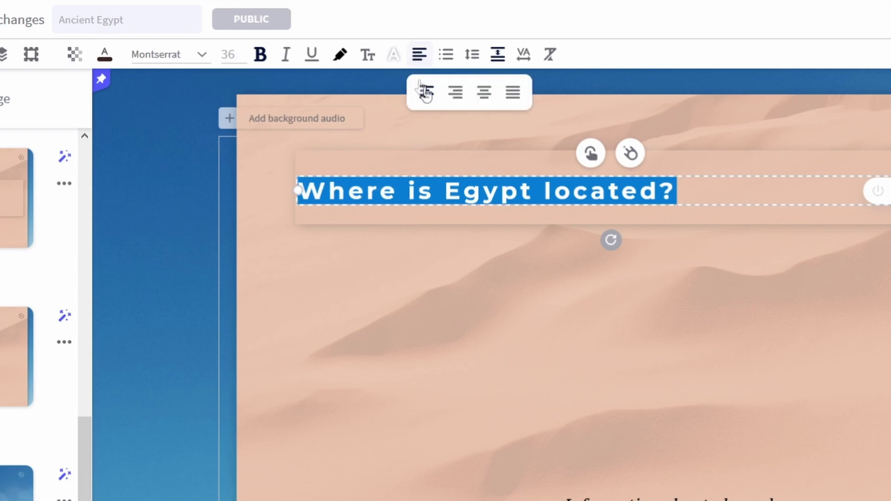
click(484, 93)
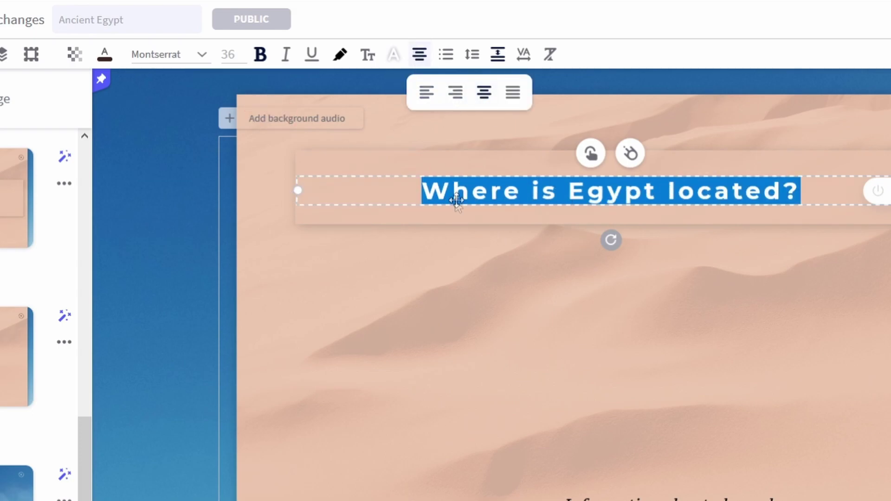
click(528, 63)
click(527, 95)
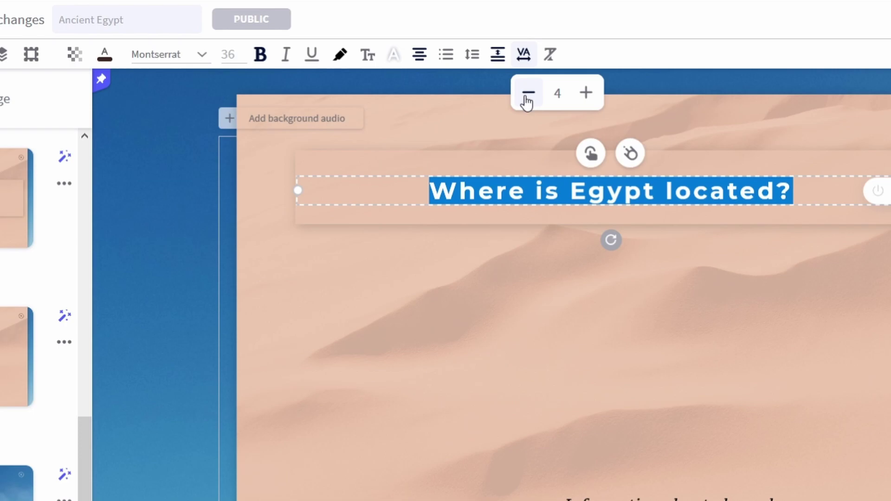
click(528, 93)
click(528, 94)
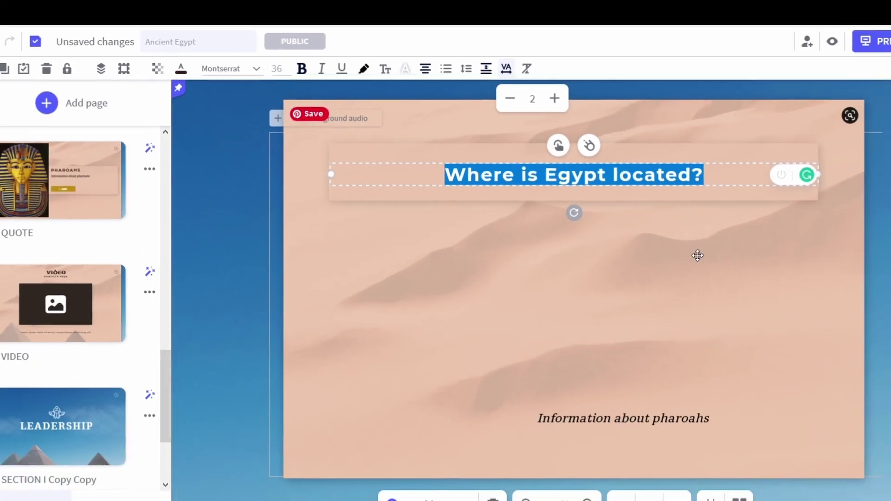
click(697, 255)
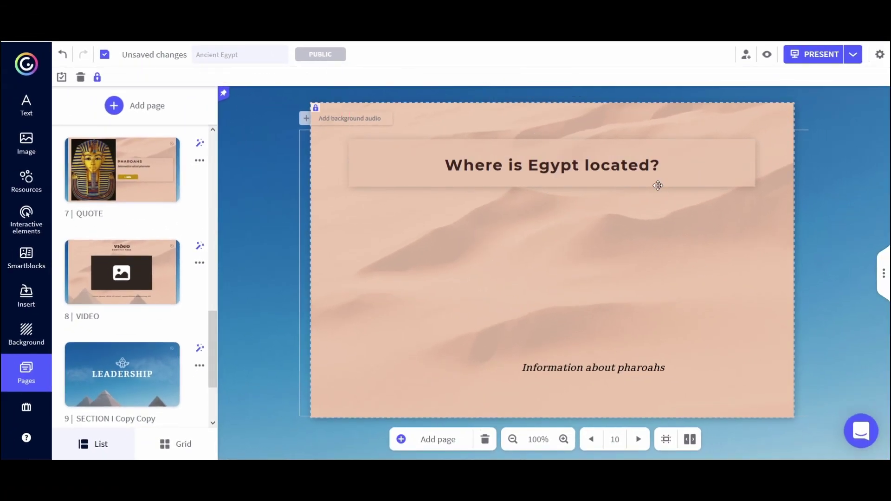
Move the "Information about pharoahs" text to the page's lower left and insert the Africa map image above it
drag(552, 367, 395, 381)
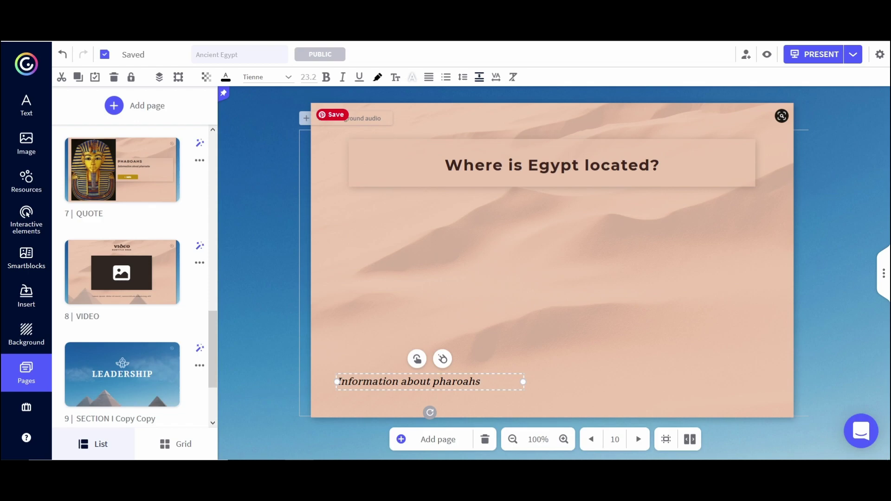
click(26, 144)
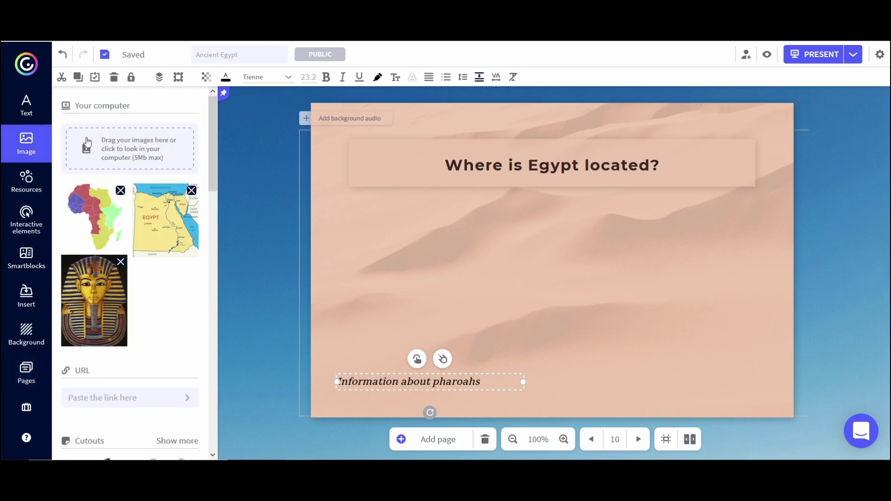
click(106, 205)
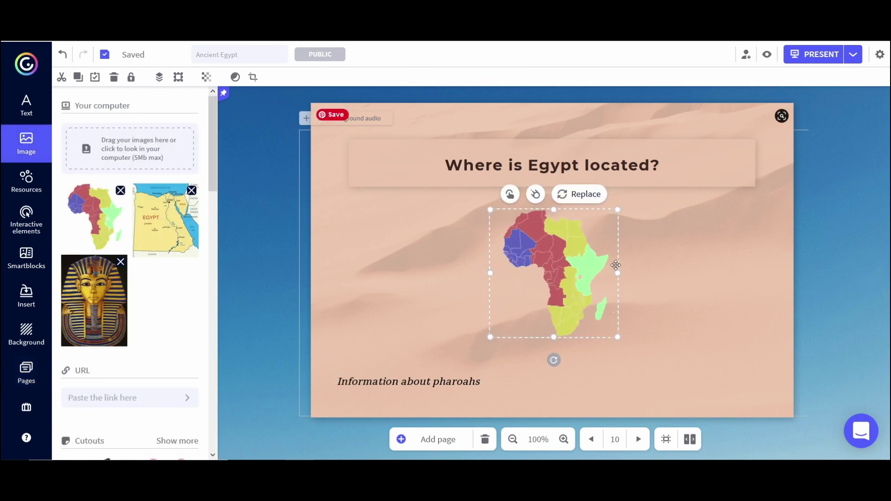
drag(616, 265, 405, 274)
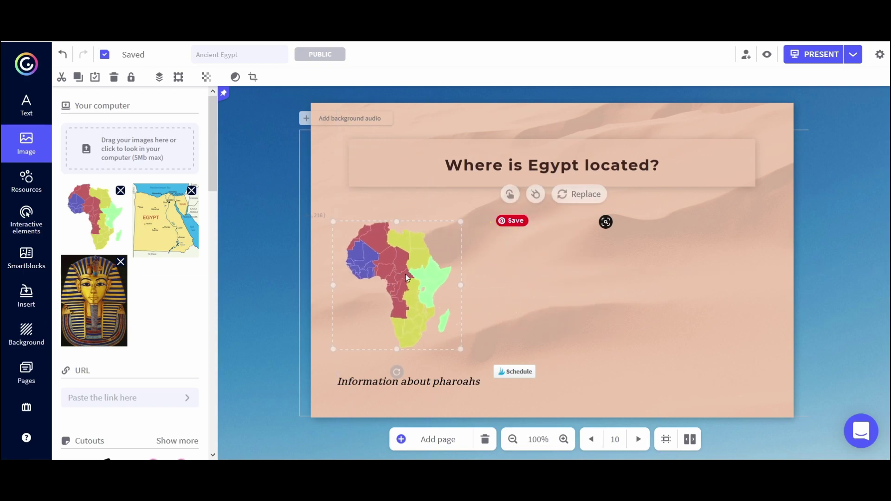
Upload the south_america and north-america images and place them, scaled to fit, in a row beside the Africa map
click(153, 166)
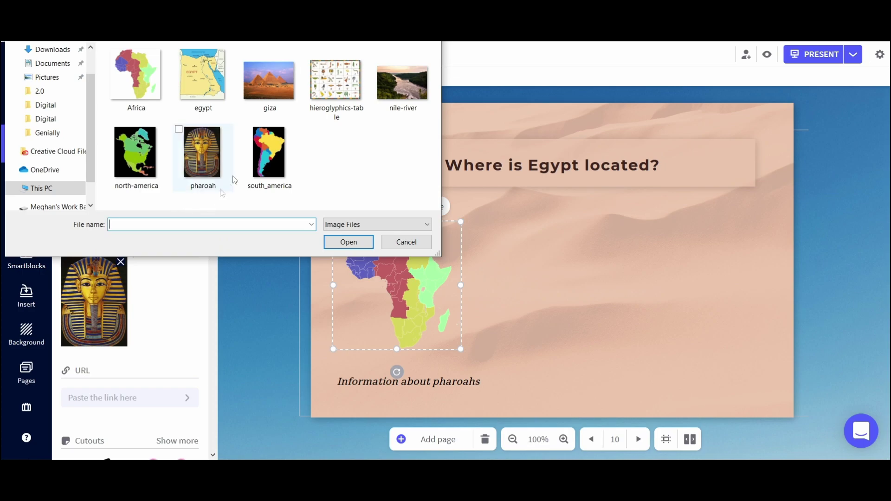
double_click(271, 147)
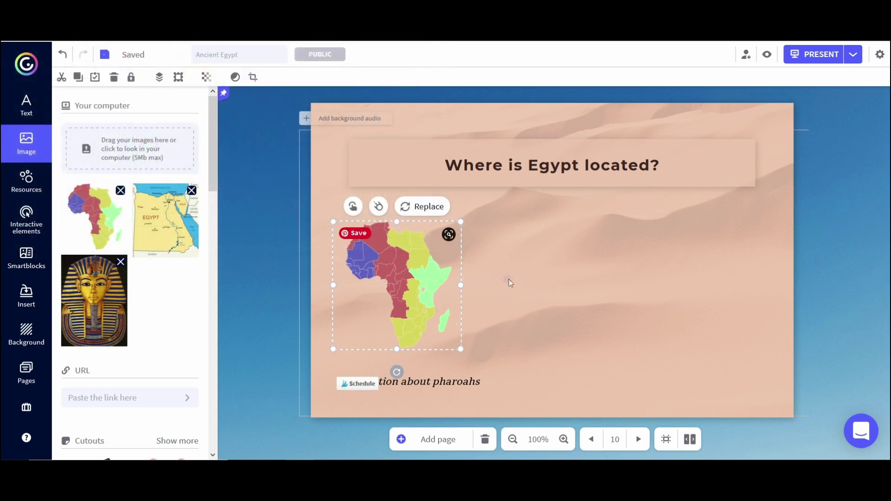
click(166, 315)
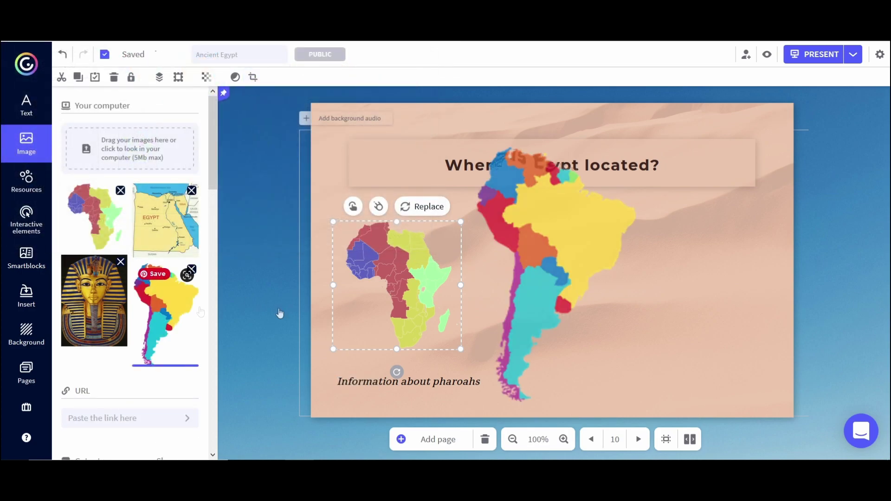
drag(567, 207, 559, 283)
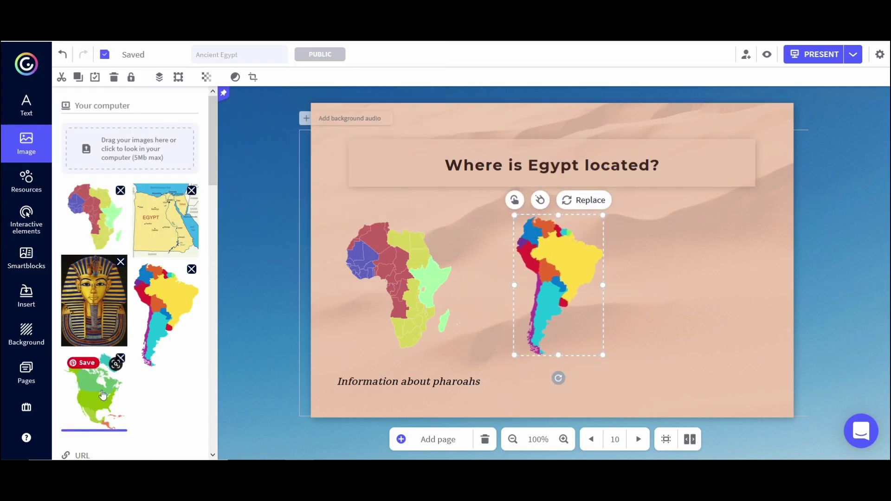
drag(93, 390, 722, 291)
Change the "Information about pharoahs" text to "Africa", narrow its box and centre the caption beneath the Africa map
double_click(456, 381)
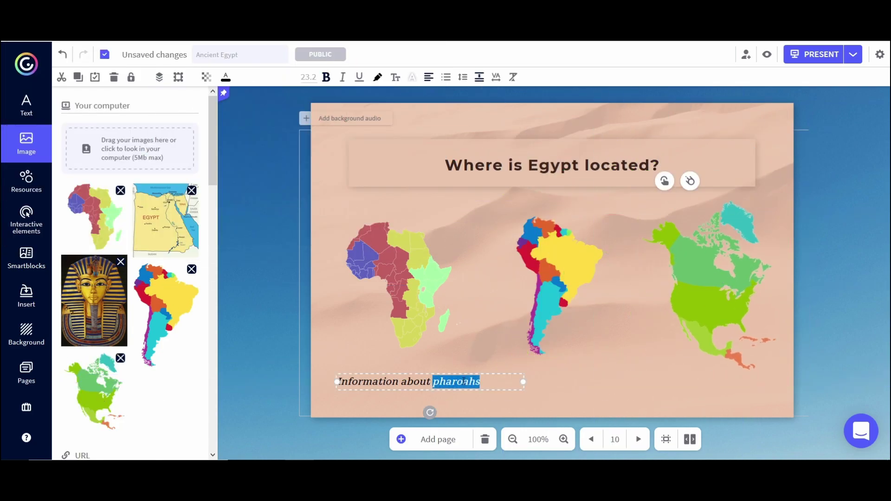
click(469, 381)
drag(481, 382, 338, 390)
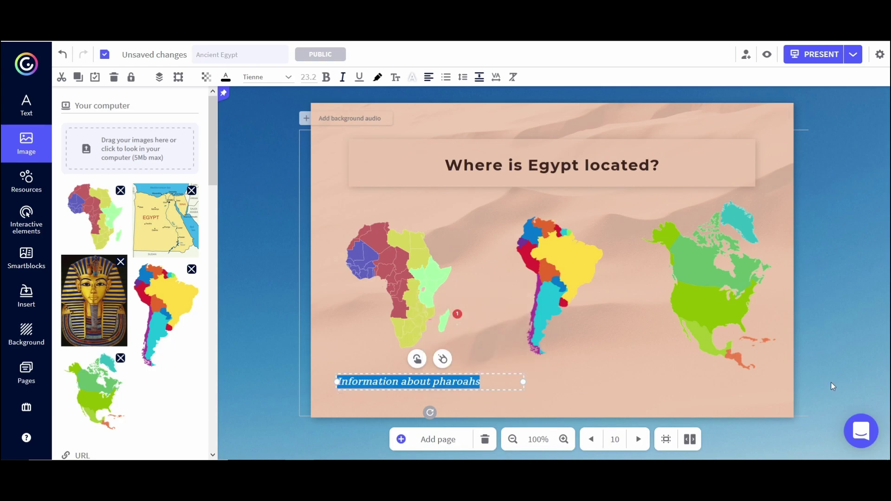
text(Africa)
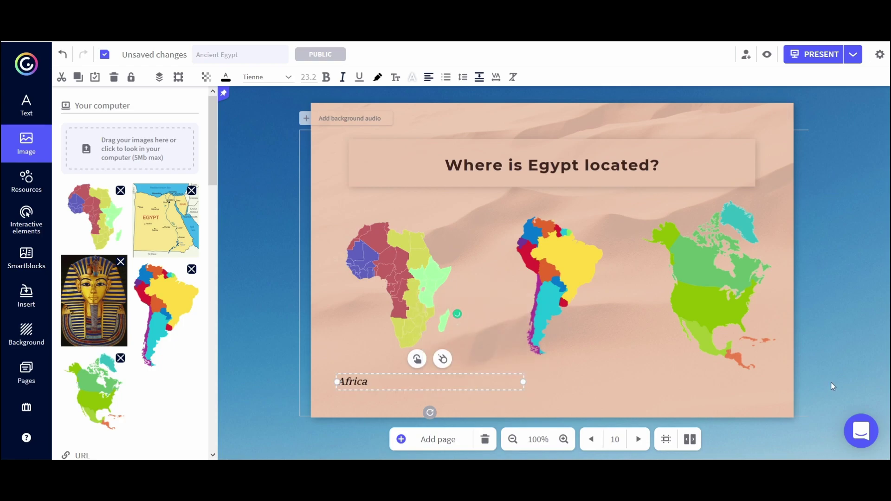
drag(523, 382, 421, 375)
click(429, 374)
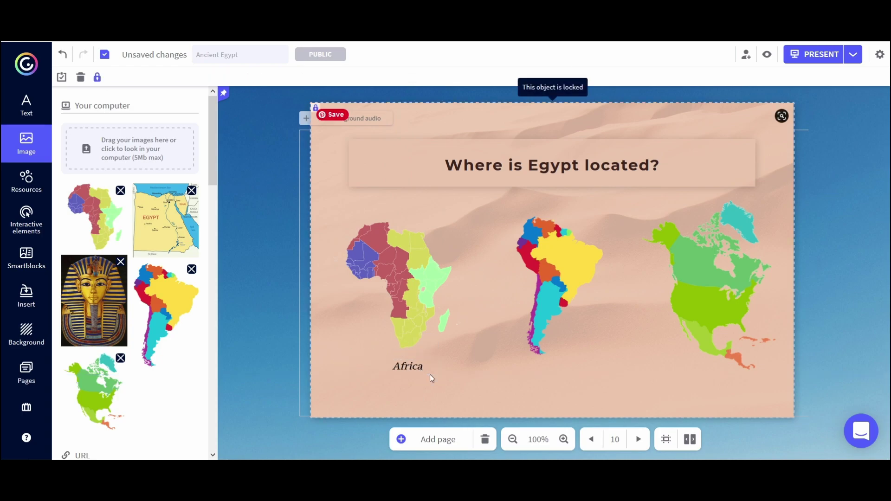
Add the captions "South America" and "North America" beneath their respective maps
text(South America)
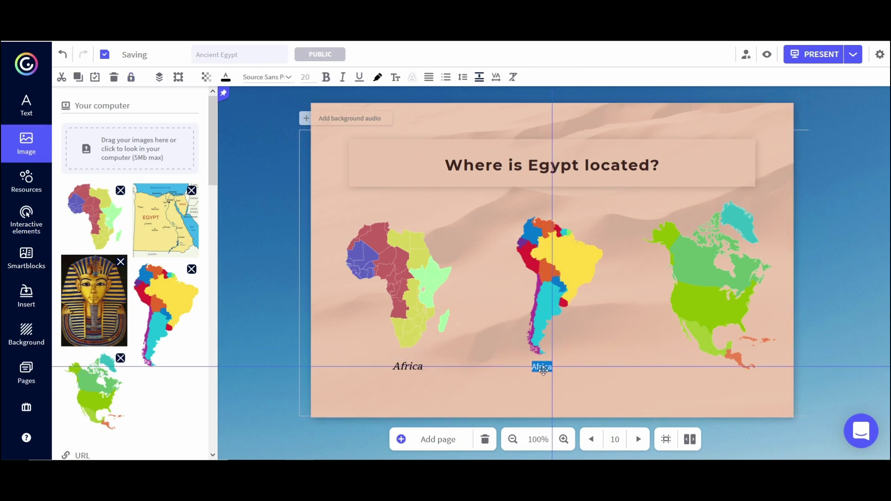
mouse_move(586, 375)
mouse_down()
mouse_move(575, 375)
mouse_move(586, 375)
mouse_up()
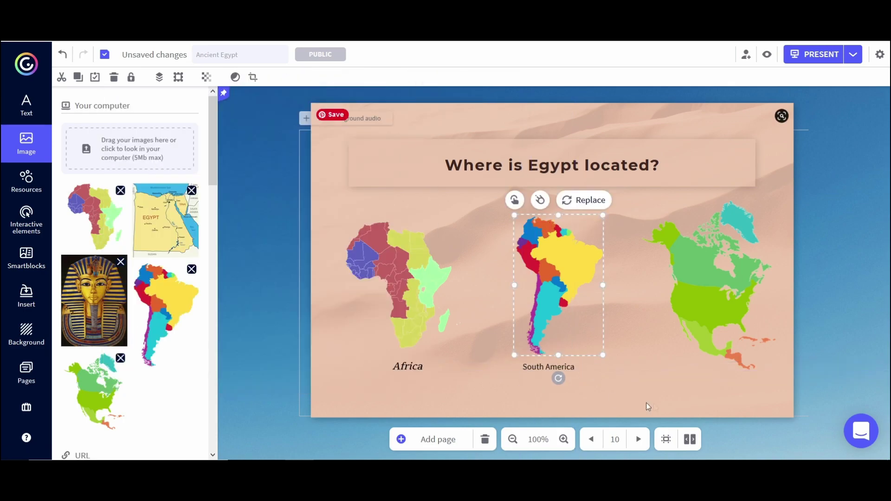
click(604, 388)
key(ctrl+v)
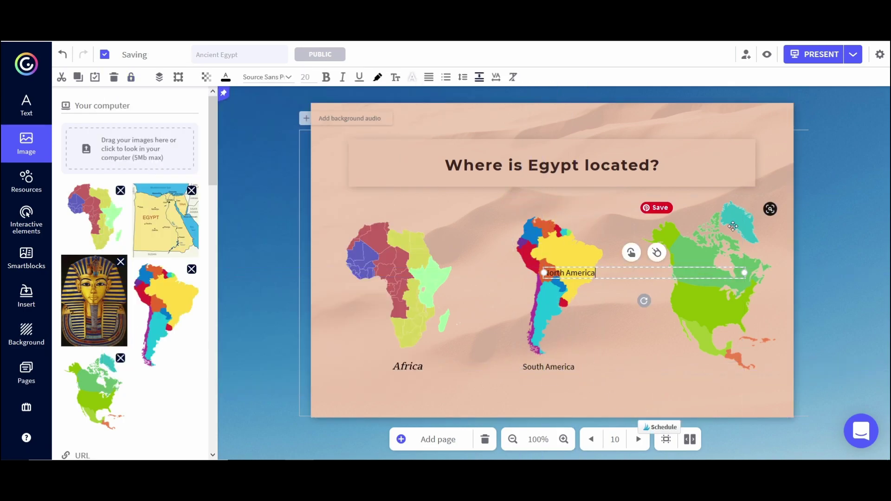
drag(567, 271, 733, 377)
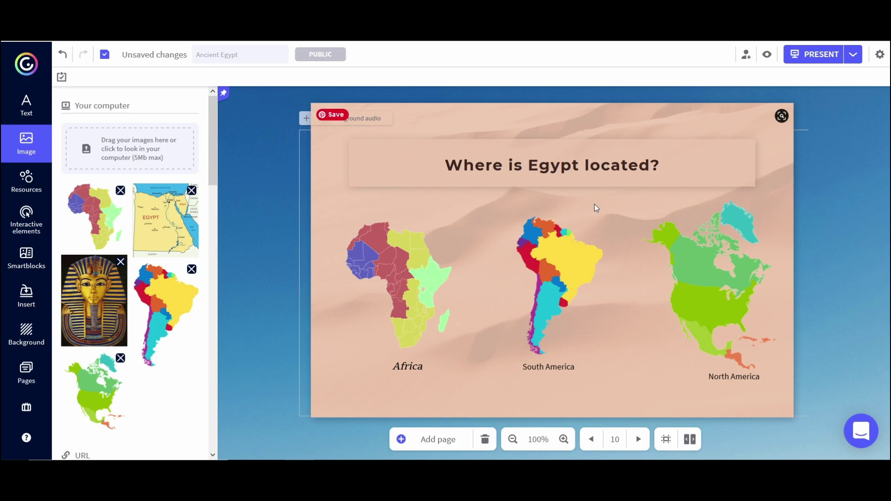
Duplicate the "Where is Egypt located?" page and delete the three maps and their captions from the copy
click(26, 371)
scroll(149, 332, down, 2)
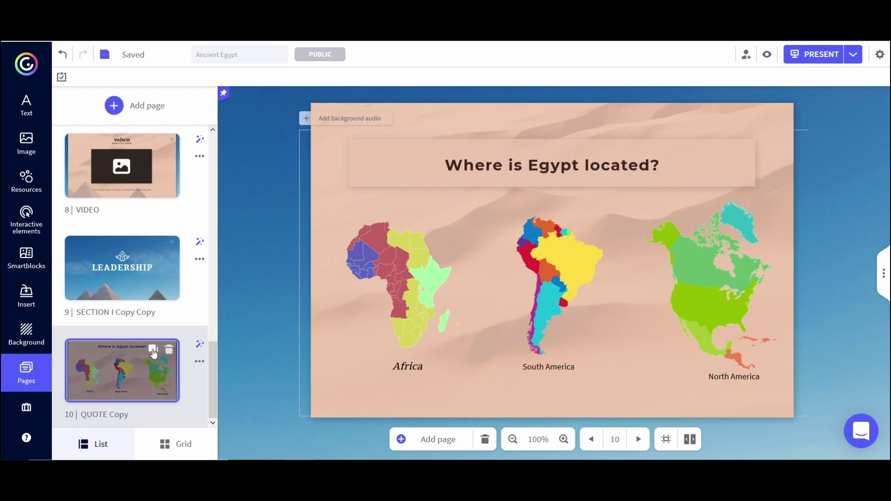
click(153, 351)
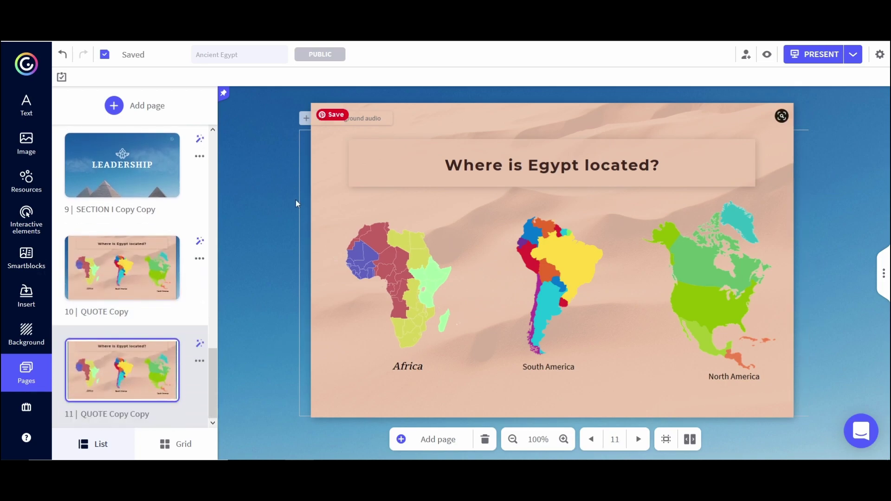
drag(301, 199, 845, 395)
key(Delete)
Change the heading on page 11 to "Which river is in Egypt?"
click(626, 165)
drag(650, 166, 463, 165)
text(hich riv)
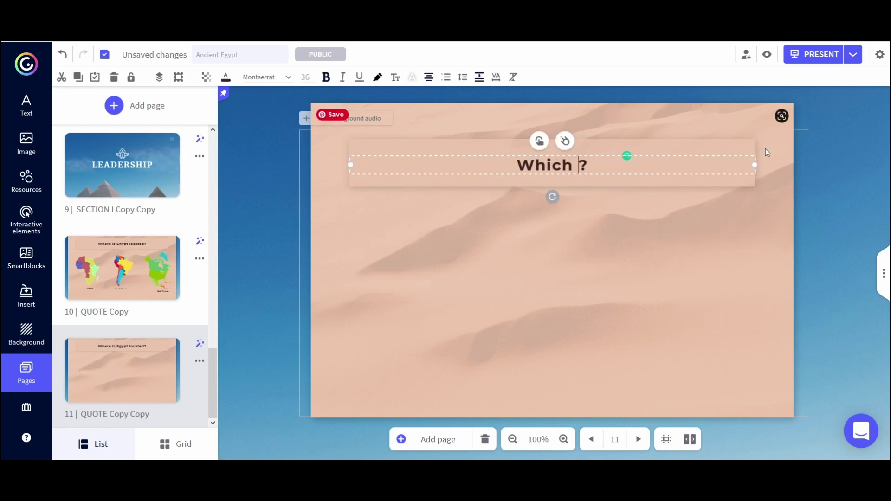
text(er is in E)
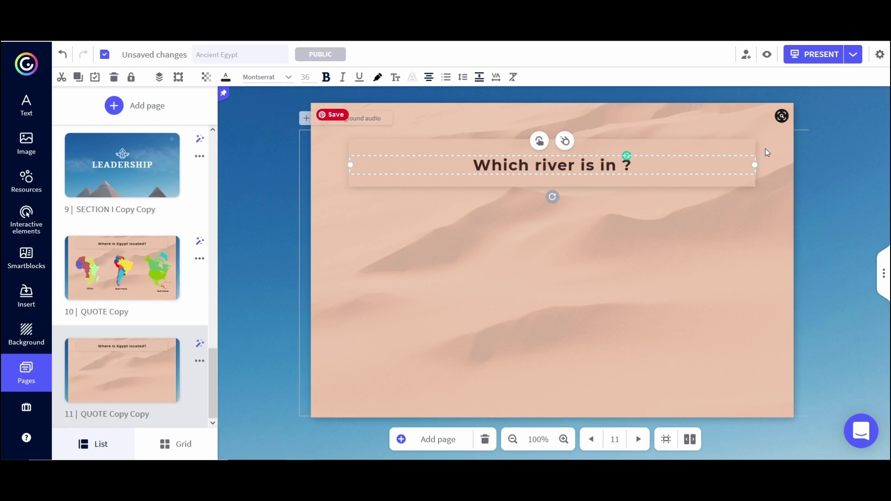
text(gypt)
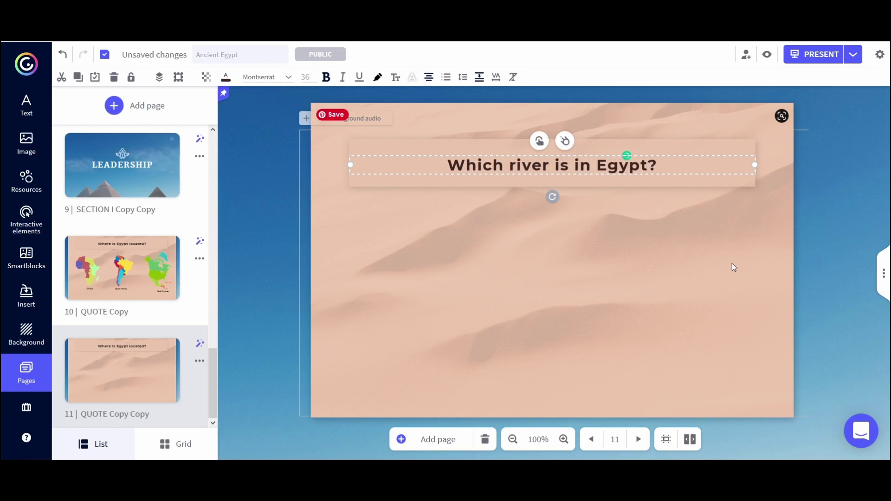
click(733, 268)
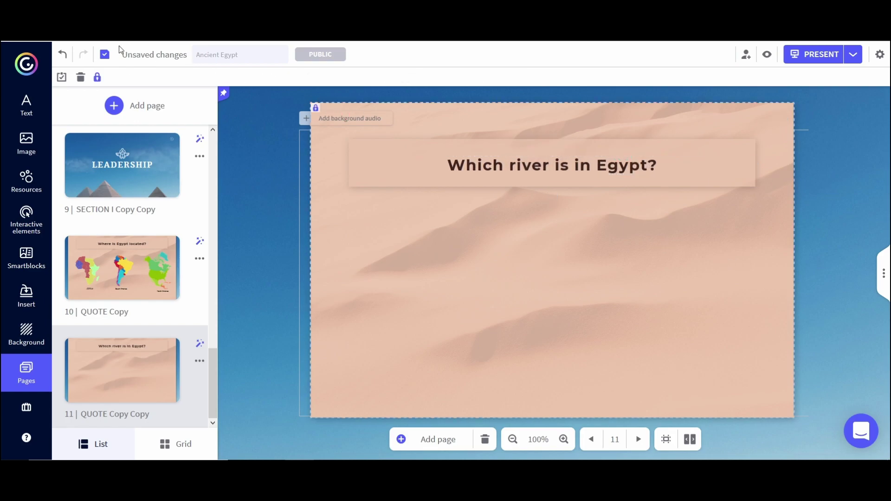
Upload the nile-river image and place it, scaled to fit, in the page's right half below the heading banner
click(23, 145)
click(96, 171)
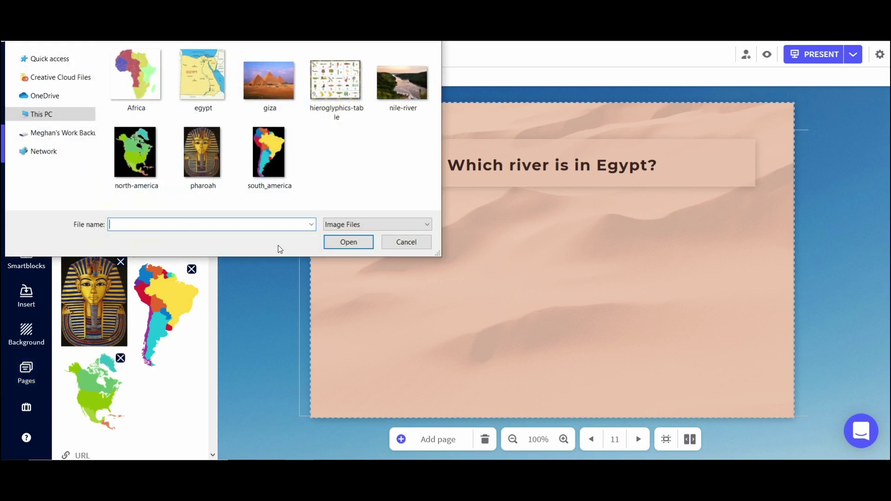
double_click(384, 103)
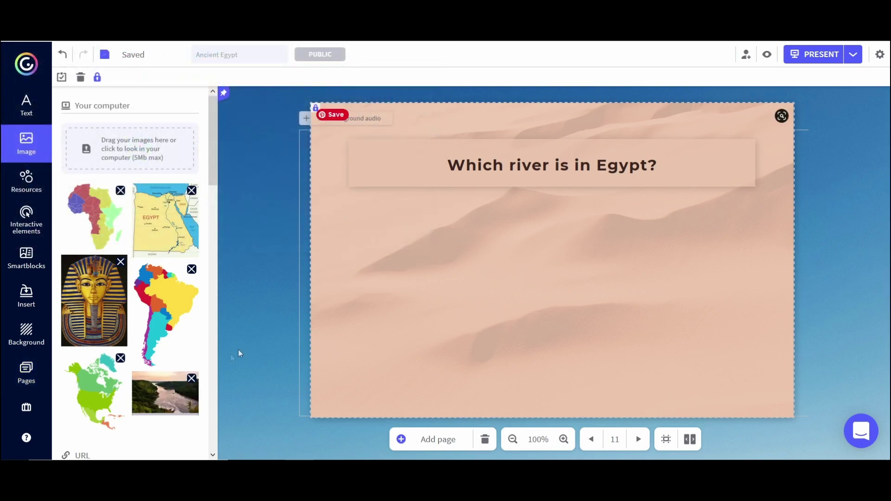
drag(181, 399, 563, 332)
drag(504, 377, 553, 344)
drag(699, 303, 696, 309)
click(766, 385)
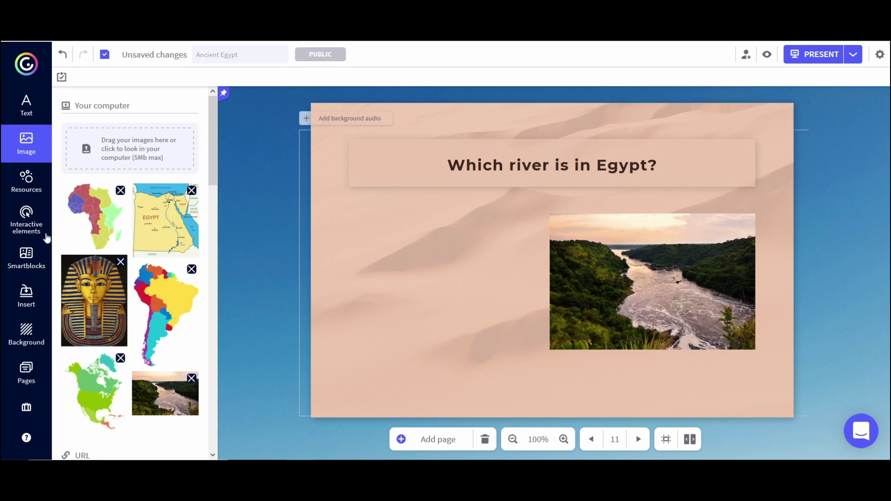
Insert a square shape and stretch it into a wide, flat bar between the page's left margin and the river image
click(35, 188)
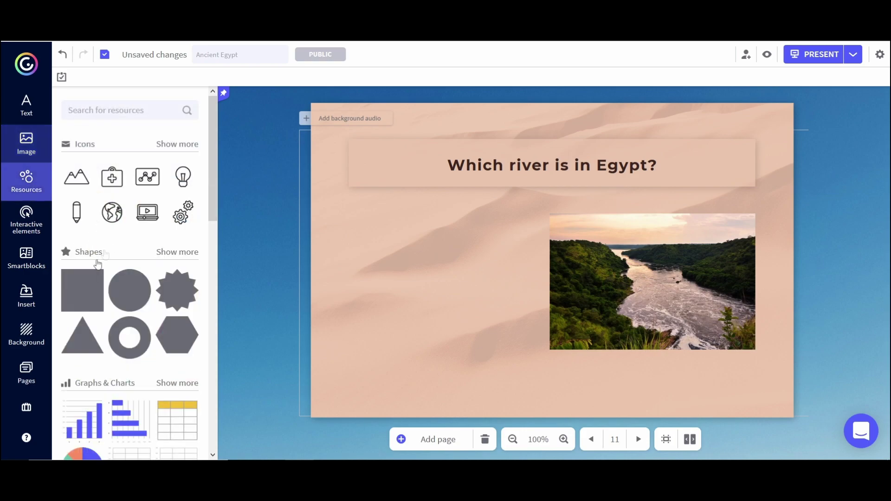
click(84, 287)
mouse_move(538, 272)
mouse_down()
mouse_move(422, 259)
mouse_move(387, 265)
mouse_move(540, 266)
mouse_up()
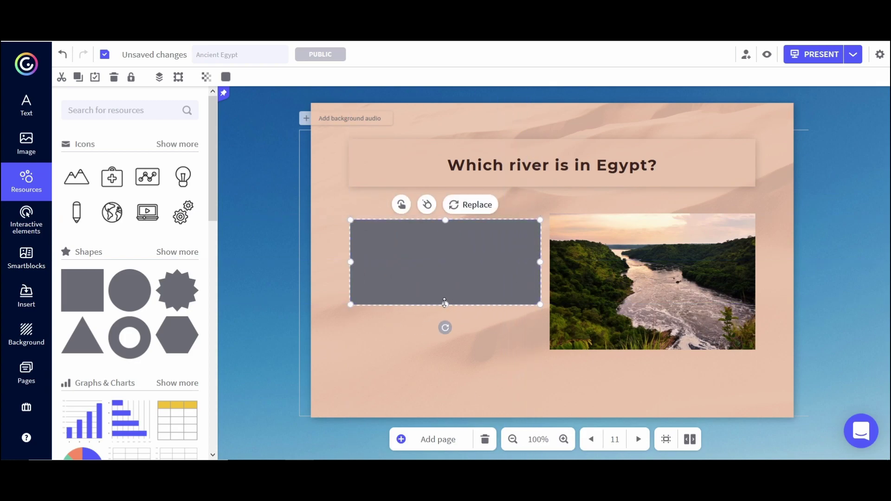
drag(445, 303, 445, 253)
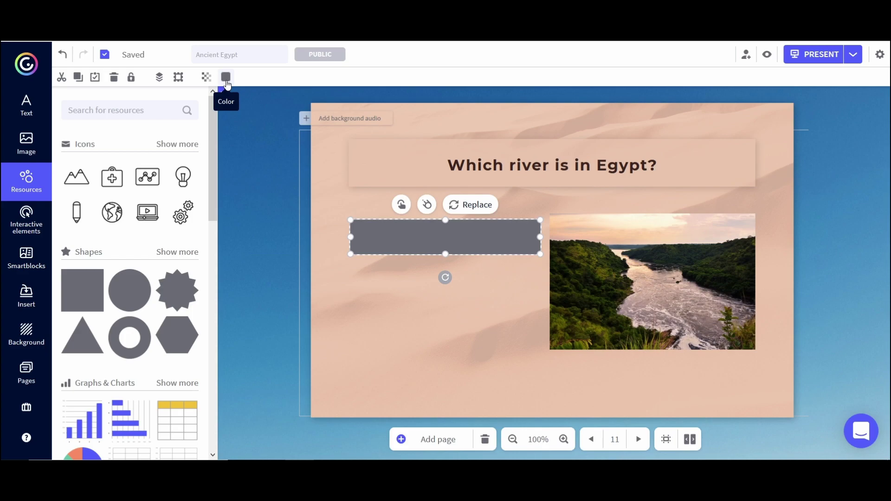
Recolour the bar with the recently used dark gold
click(225, 77)
click(281, 242)
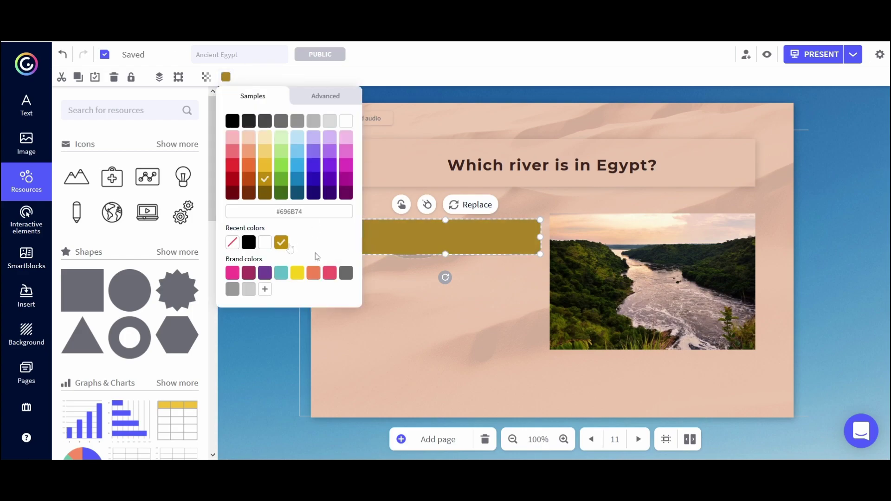
click(268, 342)
click(434, 238)
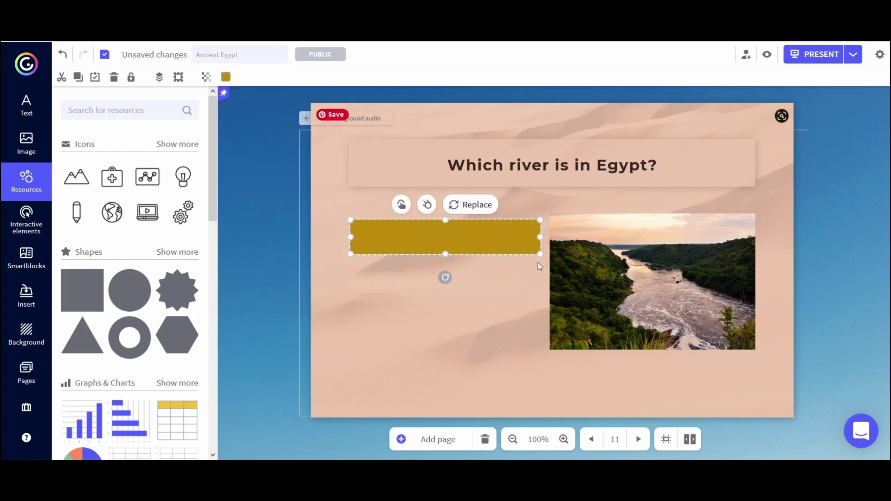
Make two copies of the gold bar and stack them evenly beneath the original
click(500, 293)
click(480, 237)
drag(479, 237, 483, 280)
click(497, 256)
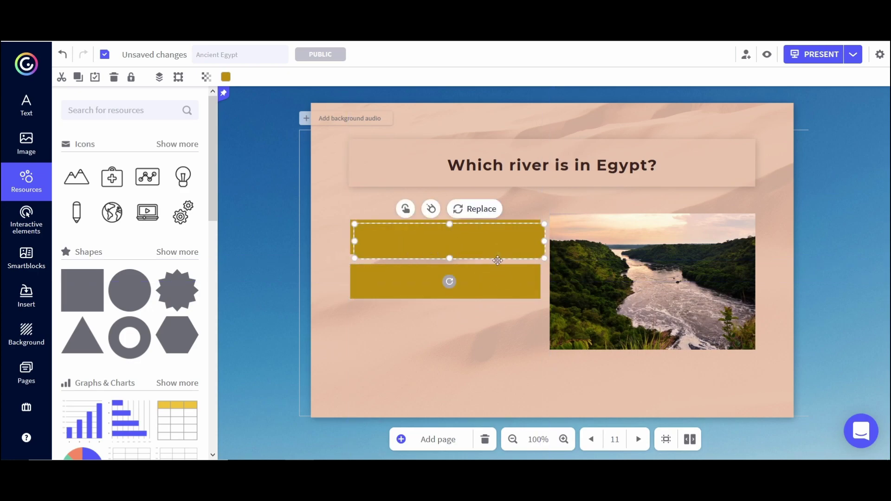
drag(506, 248, 494, 321)
click(245, 326)
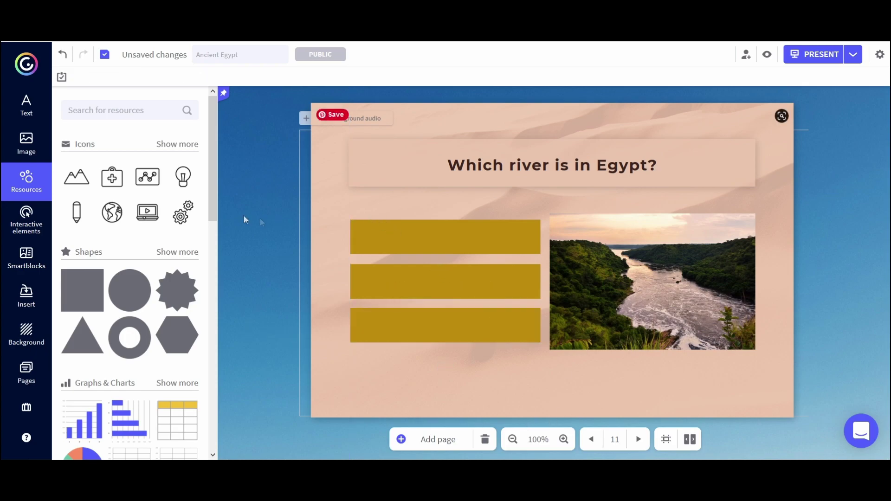
Add a subtitle text reading "Mississippi River" and place it on the uppermost gold bar
click(37, 119)
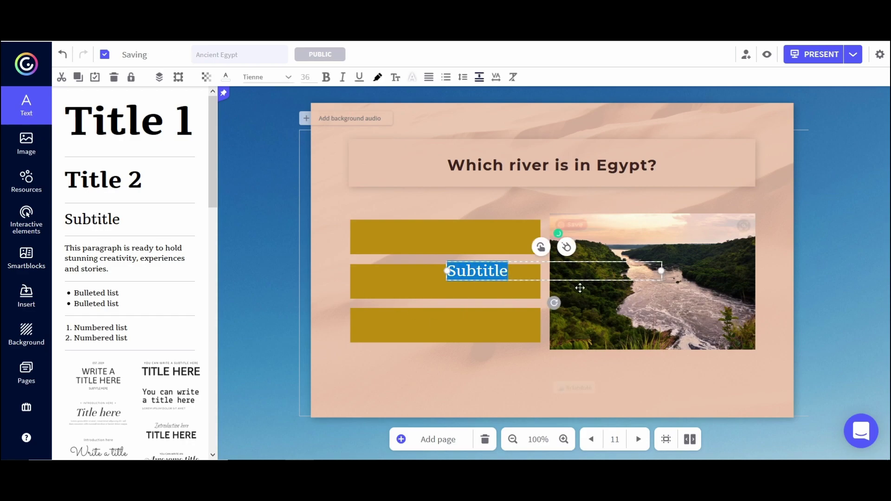
text(Missi)
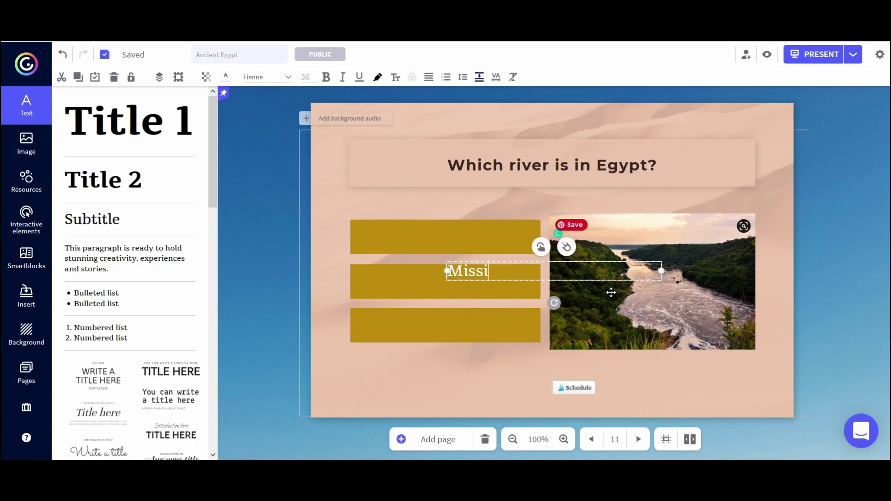
text(ssippi River)
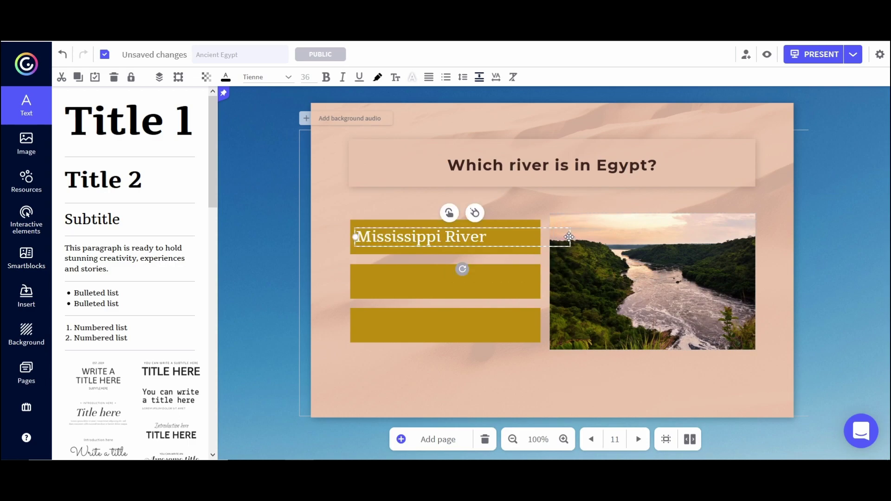
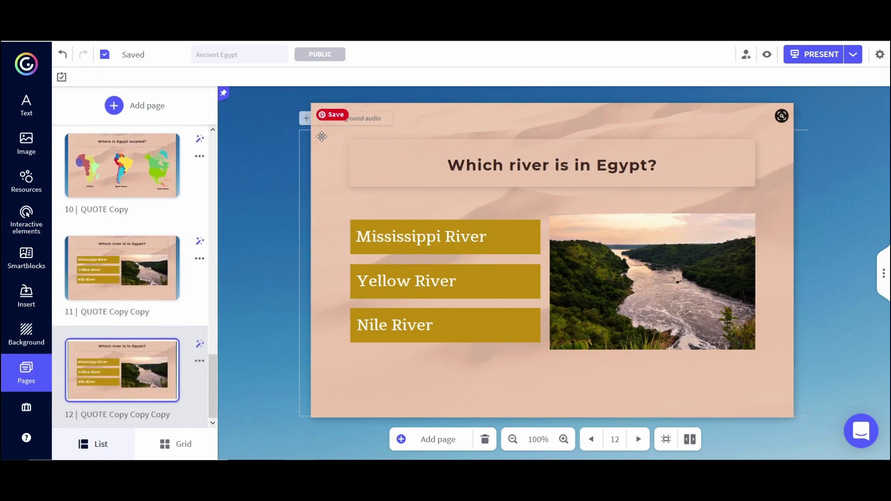
Clear the answers, river image and heading banner from page 12, and replace the heading text with "Correct!"
drag(332, 198, 819, 388)
key(Delete)
drag(636, 170, 501, 293)
click(718, 290)
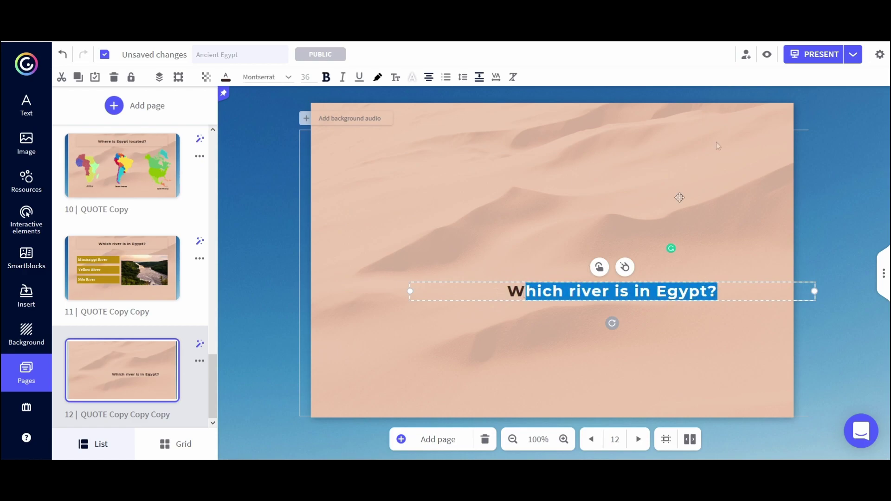
key(BackSpace)
text(Correct!)
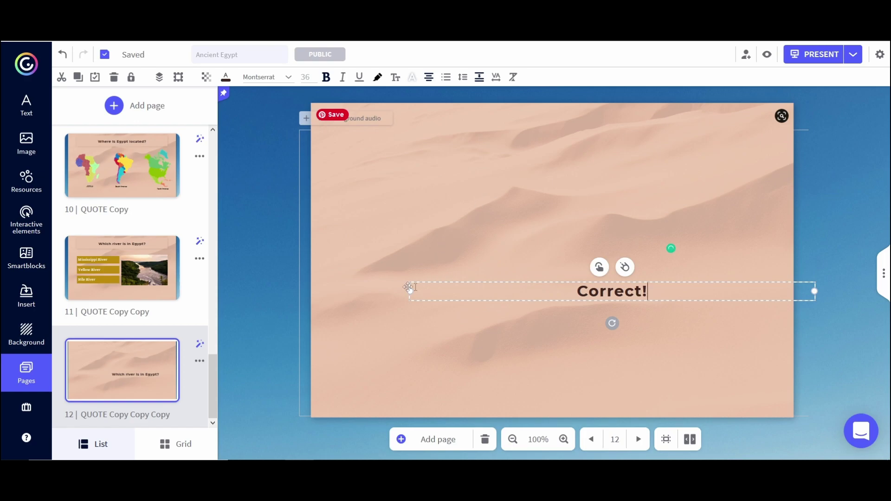
Set the "Correct!" text to size 120 and fit its box to one line in the page's right half
drag(411, 291, 615, 270)
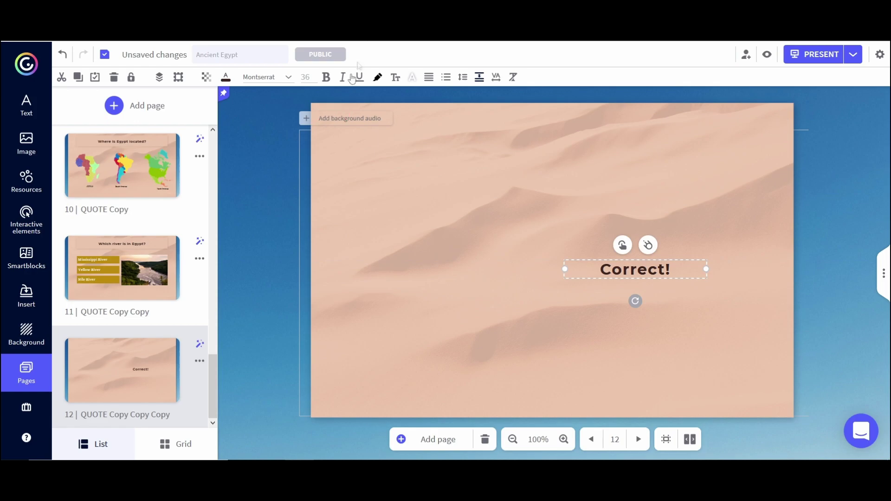
click(305, 77)
click(319, 276)
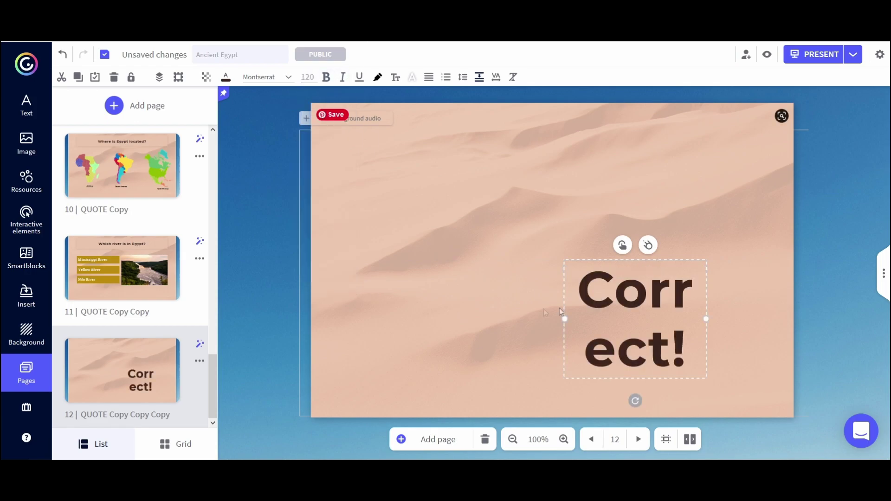
drag(721, 319, 708, 301)
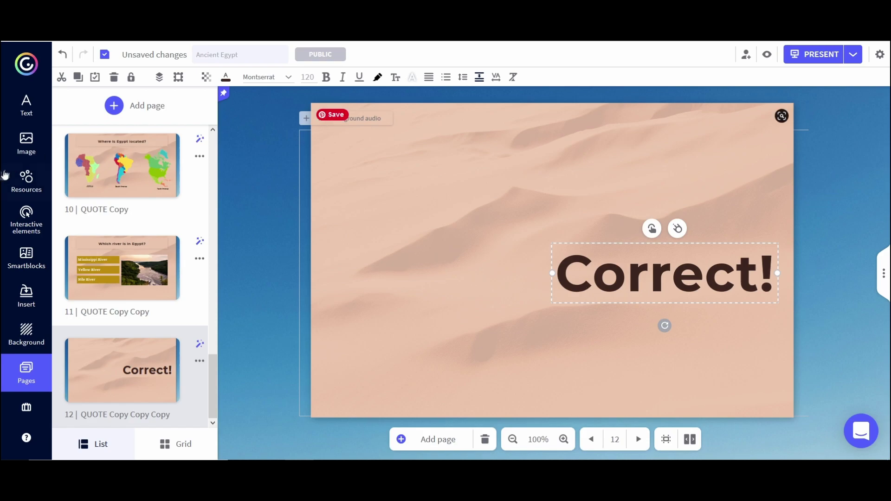
Search the Giphy image library for "camel"
click(26, 144)
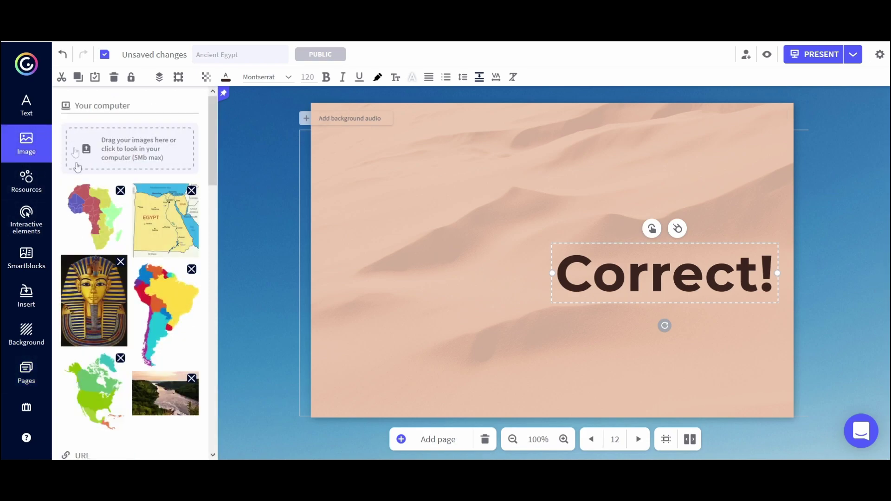
scroll(75, 153, down, 15)
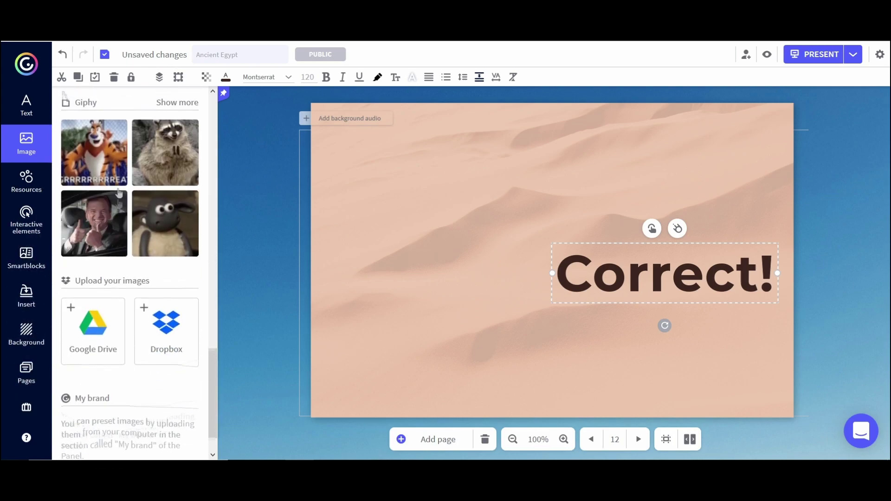
scroll(202, 297, up, 3)
click(178, 232)
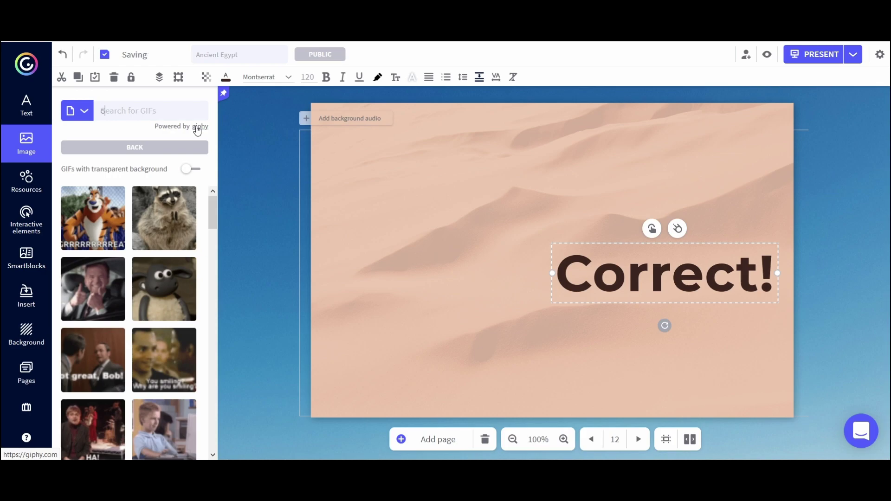
text(camel)
key(Return)
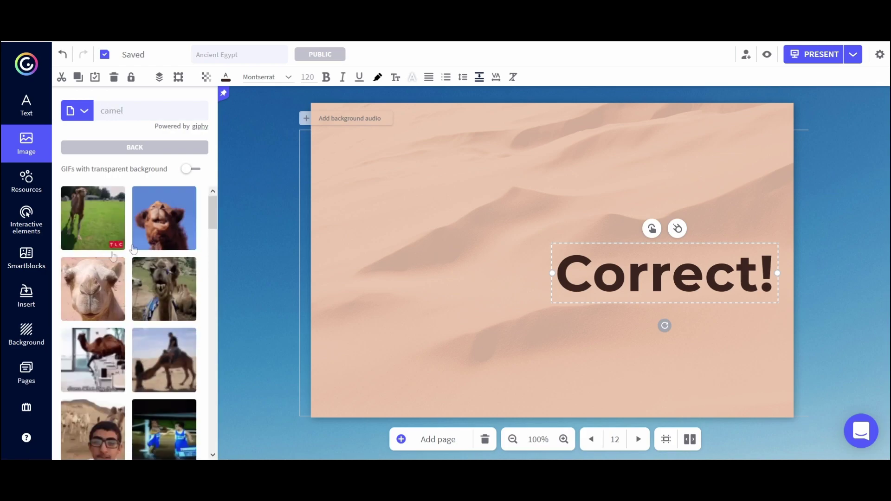
Insert the camel GIF with the blue sky, enlarge it beside the "Correct!" text and apply the square mask with a white border
click(169, 234)
drag(566, 277, 444, 277)
drag(390, 322, 338, 364)
drag(442, 291, 449, 297)
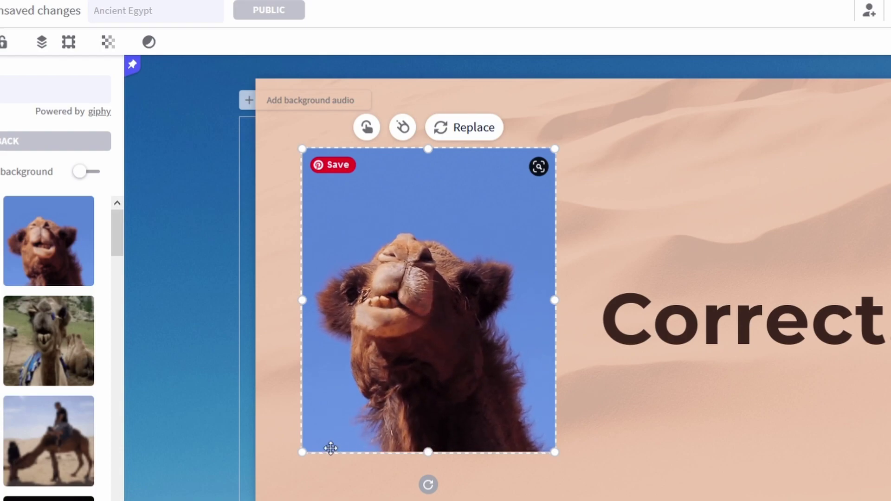
click(149, 42)
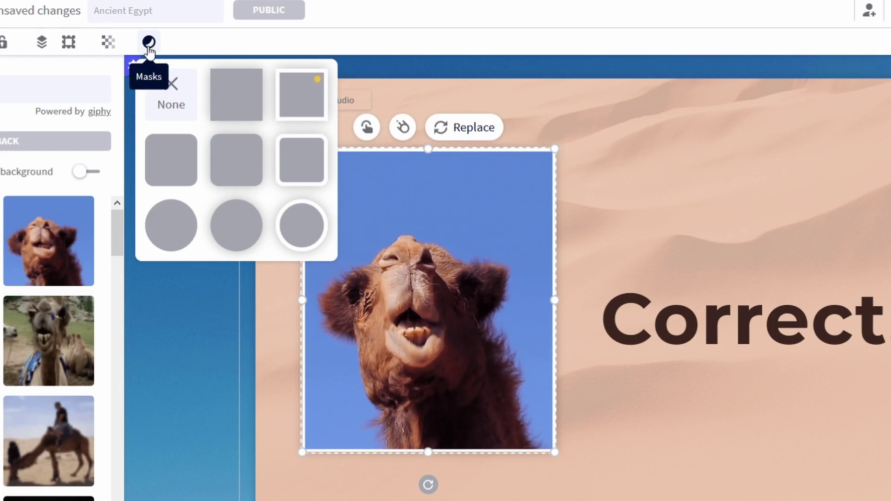
Duplicate the "Correct!" camel page at the end of the presentation
click(180, 408)
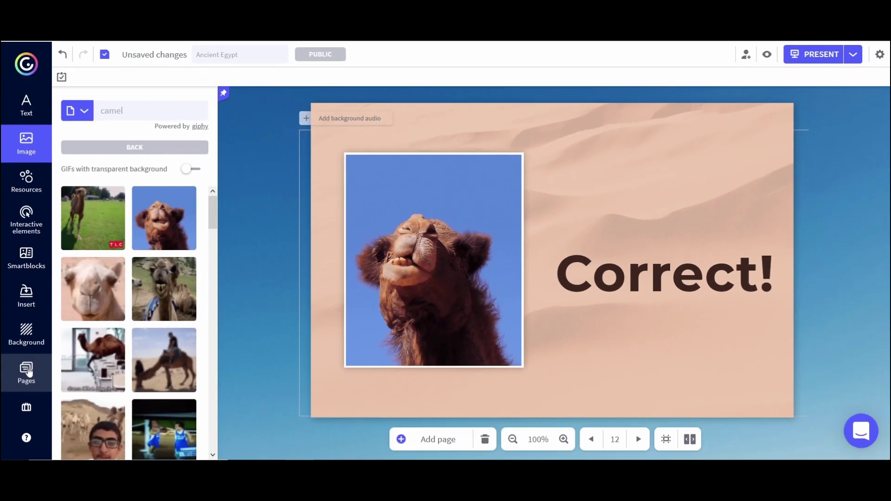
click(27, 371)
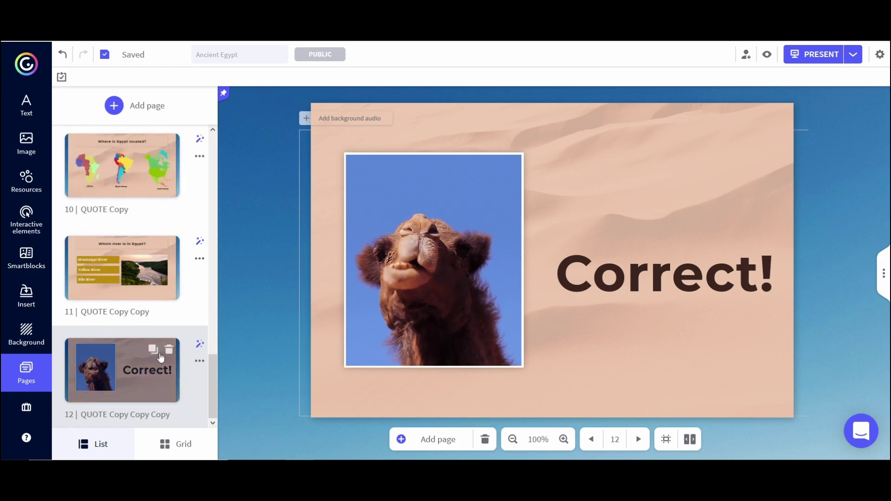
key(ctrl+d)
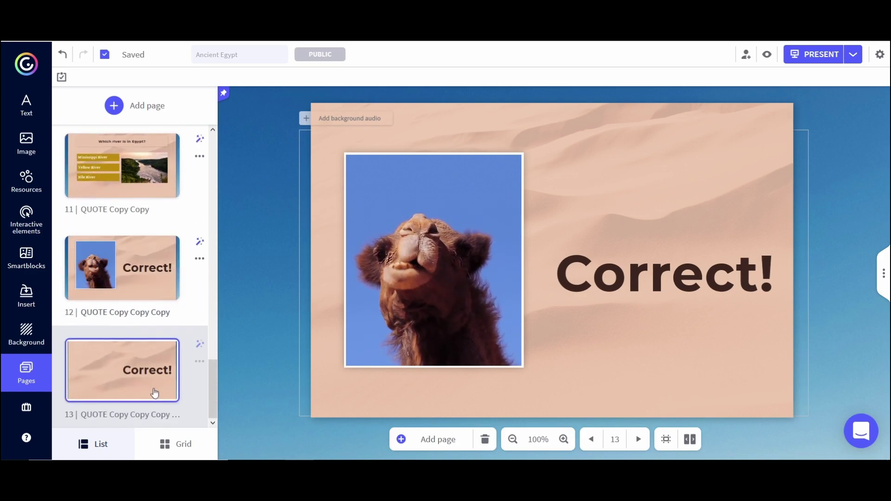
Move the "Correct!" page 12 up so it sits between the Egypt location question and the river question
scroll(154, 385, up, 2)
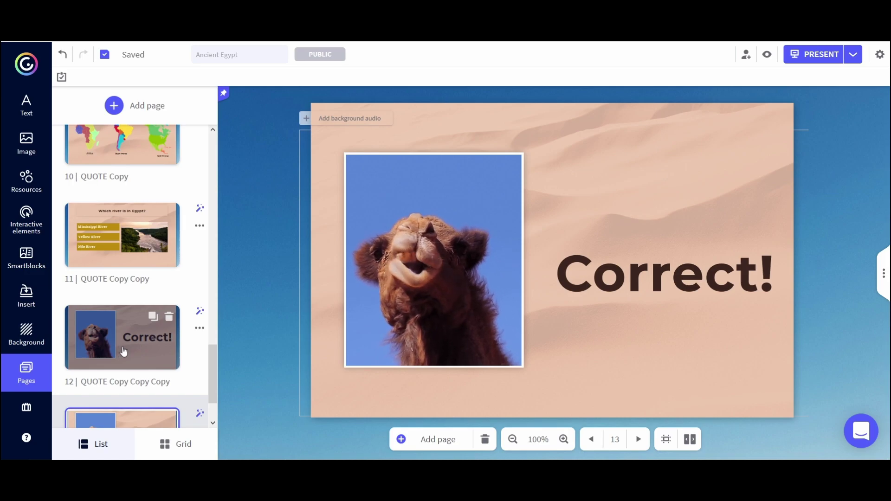
drag(112, 349, 145, 272)
scroll(145, 272, up, 3)
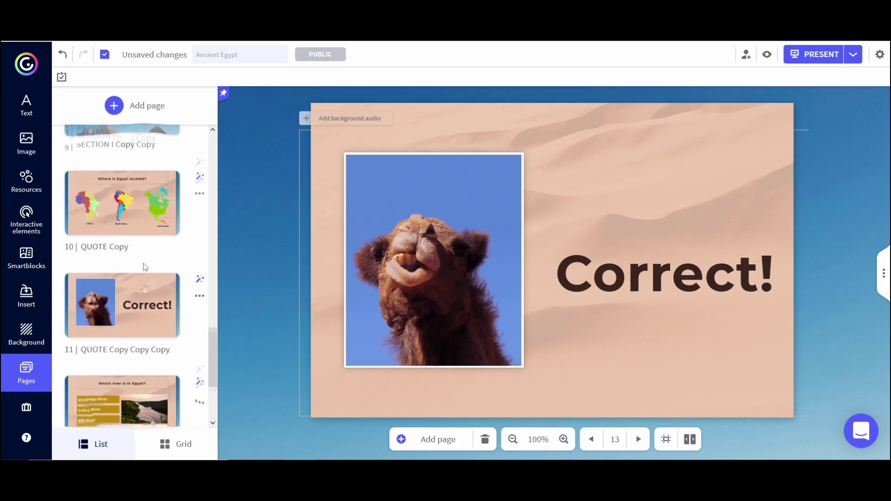
scroll(138, 257, down, 3)
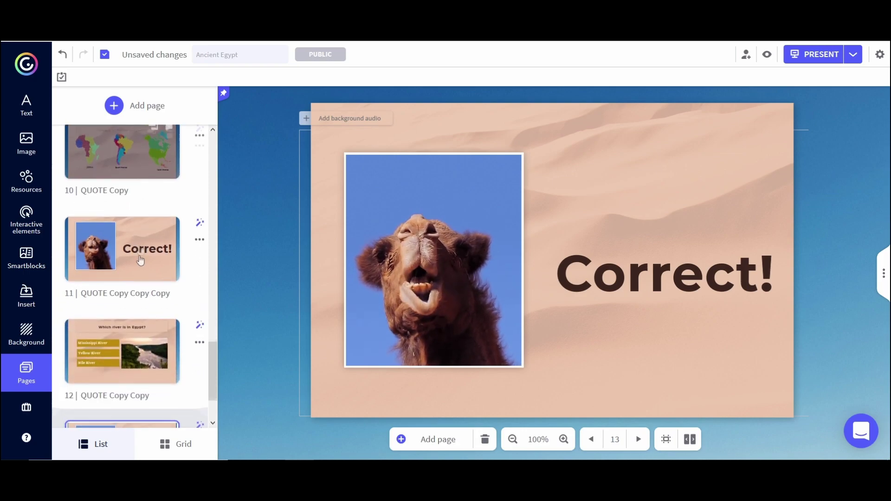
scroll(134, 259, down, 2)
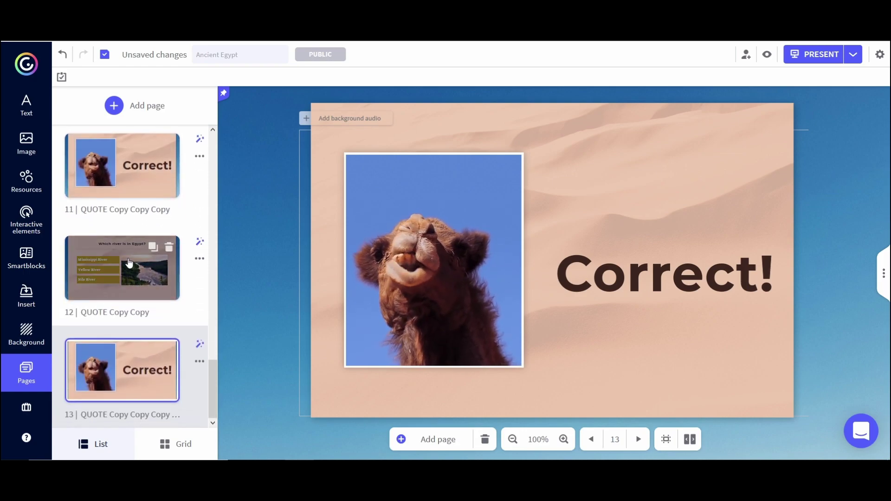
On the "Where is Egypt located?" page, link the Africa map to the "Correct!" page that directly follows it
scroll(145, 367, up, 1)
scroll(145, 366, up, 2)
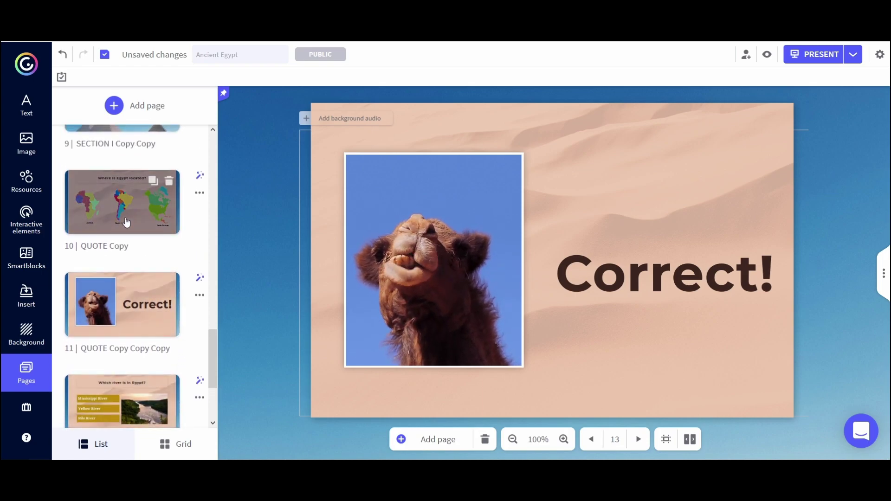
click(126, 225)
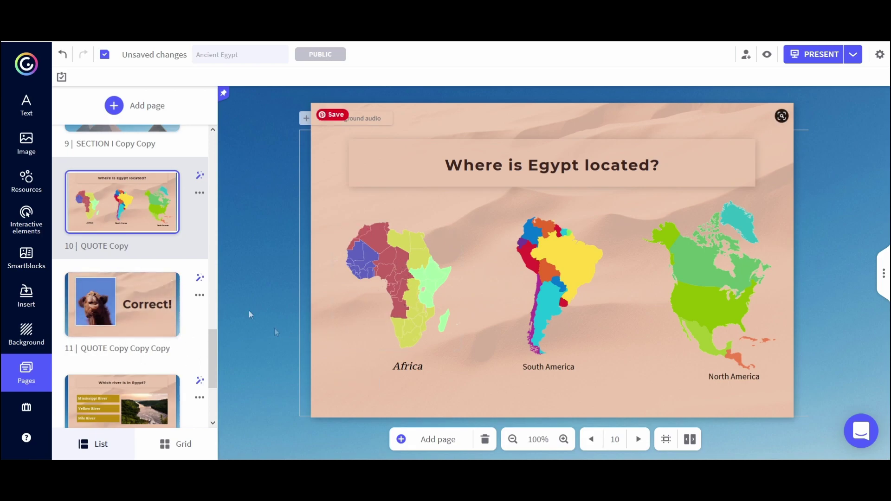
click(405, 275)
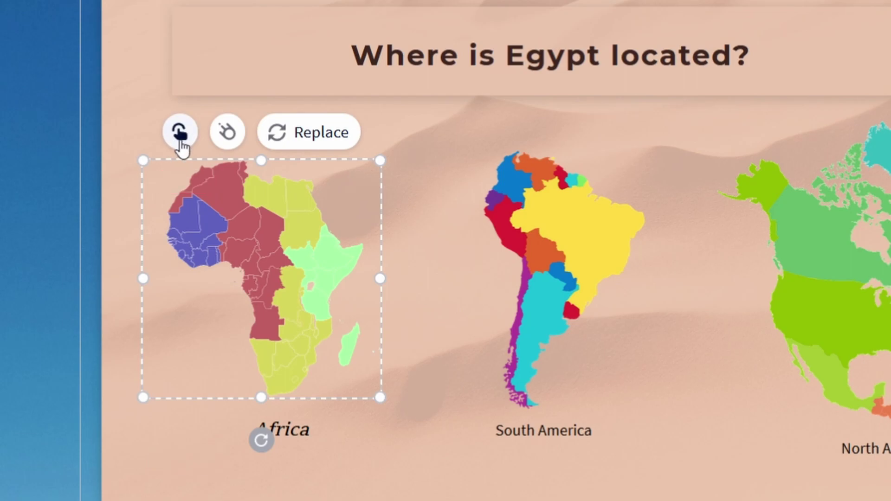
click(180, 139)
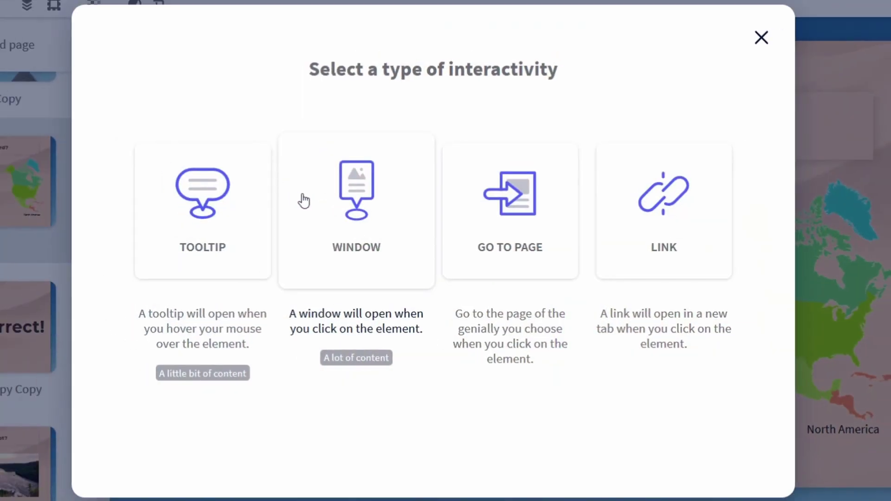
click(533, 225)
scroll(577, 255, down, 6)
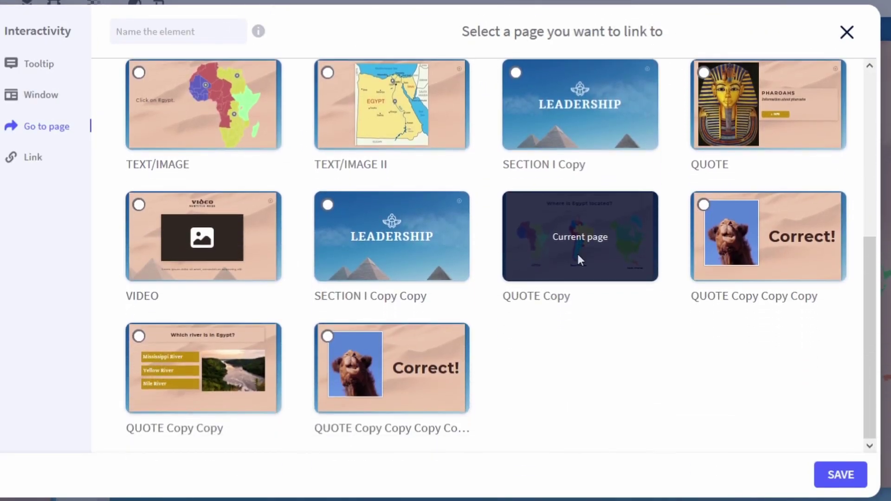
click(784, 240)
click(830, 471)
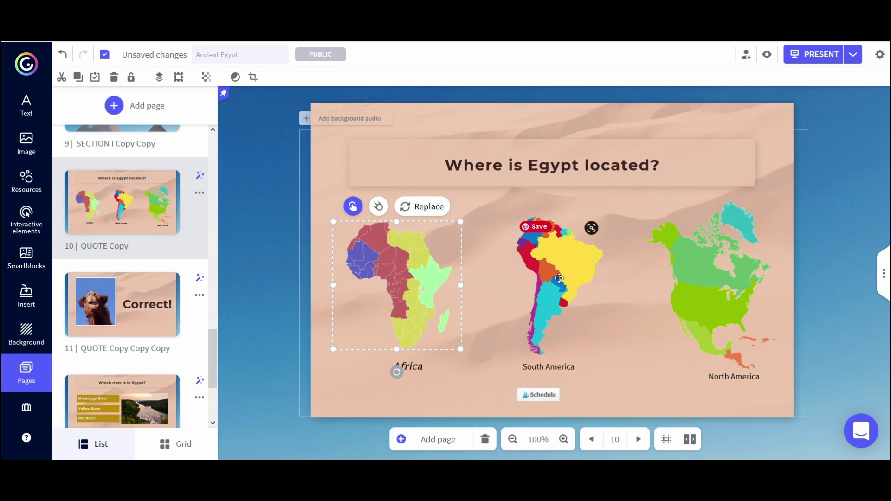
Give the South America map a large window interaction showing the enlarged, centred bold text "Keep trying!"
click(564, 278)
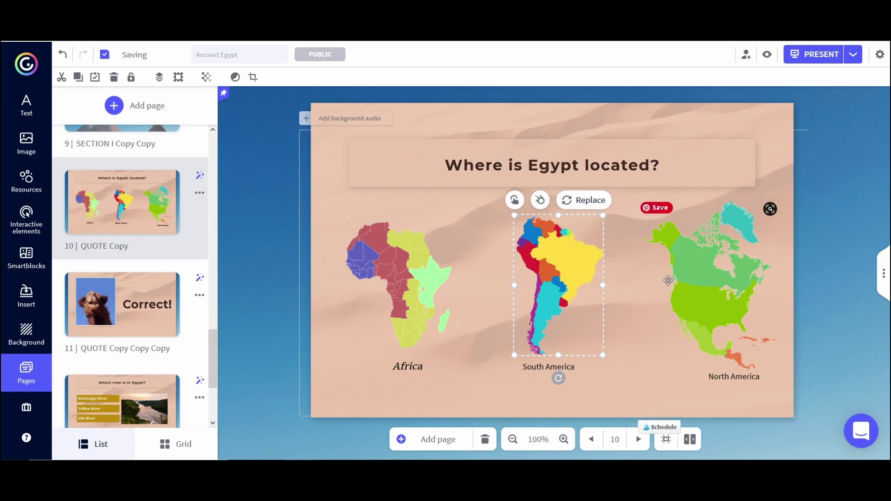
click(514, 200)
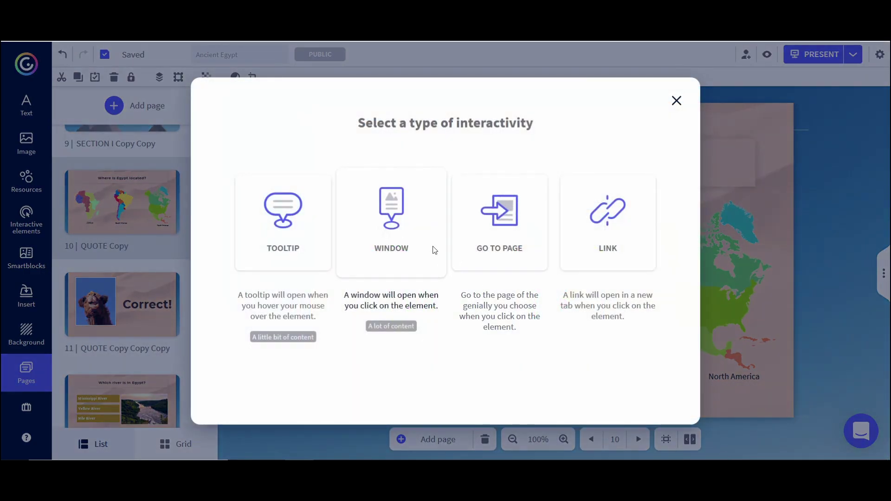
click(433, 253)
click(479, 139)
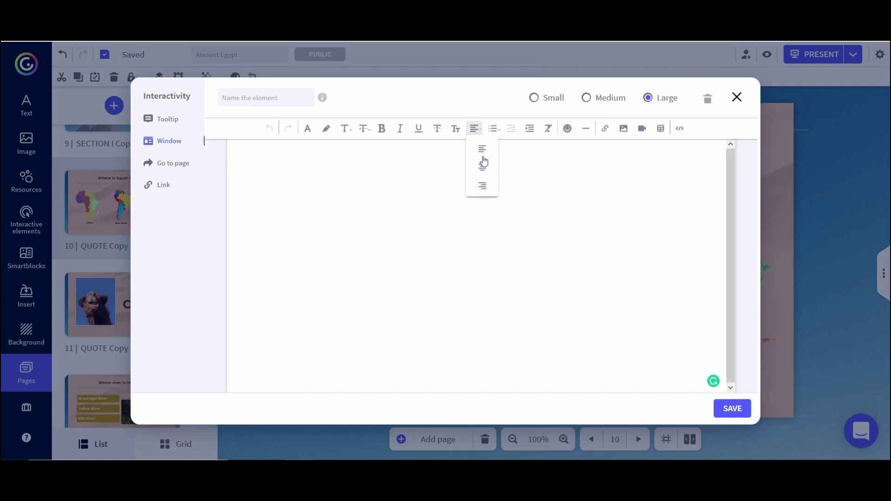
click(477, 170)
click(388, 136)
click(364, 129)
click(366, 281)
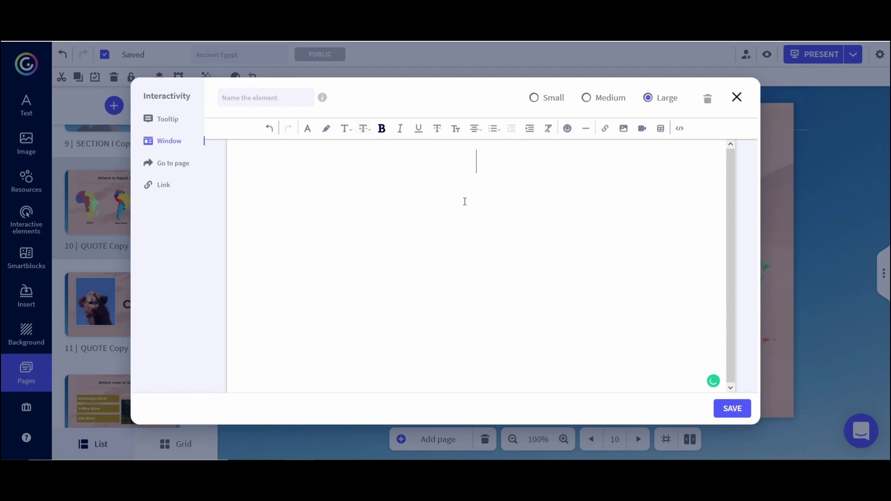
text(Keep t)
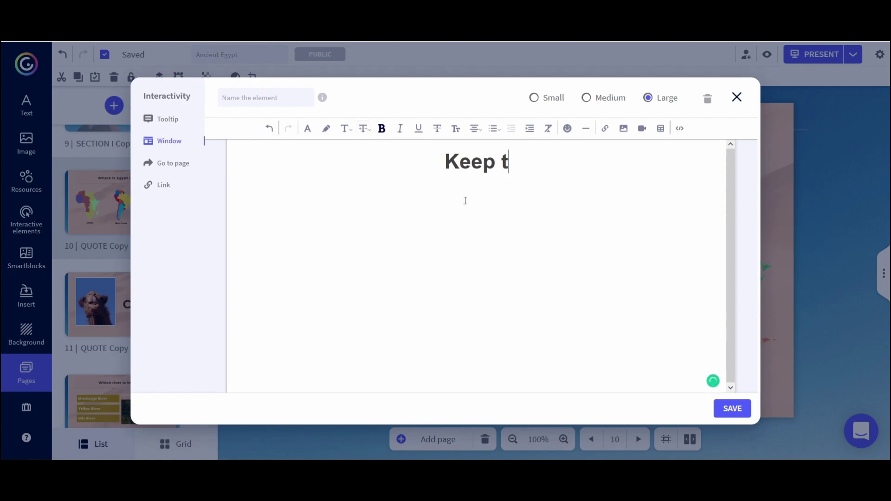
text(rying!)
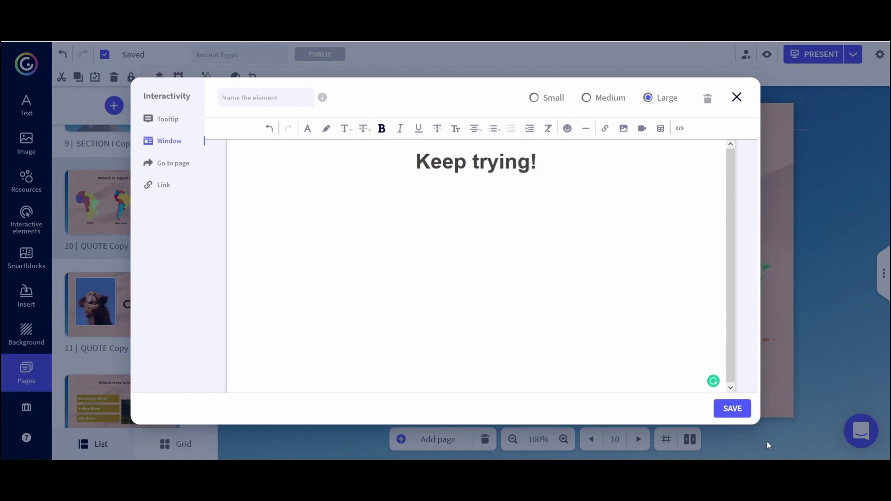
click(733, 408)
Give the North America map a large window interaction with bold, centred text formatting
click(725, 272)
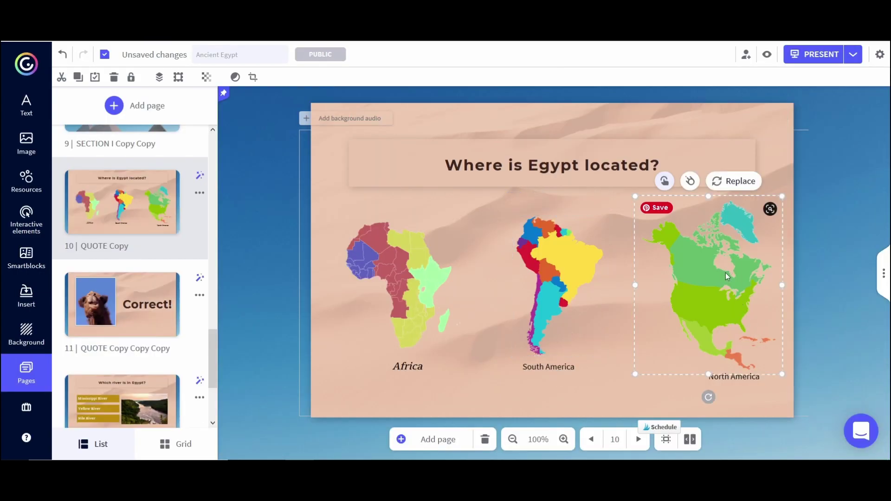
click(665, 179)
click(478, 152)
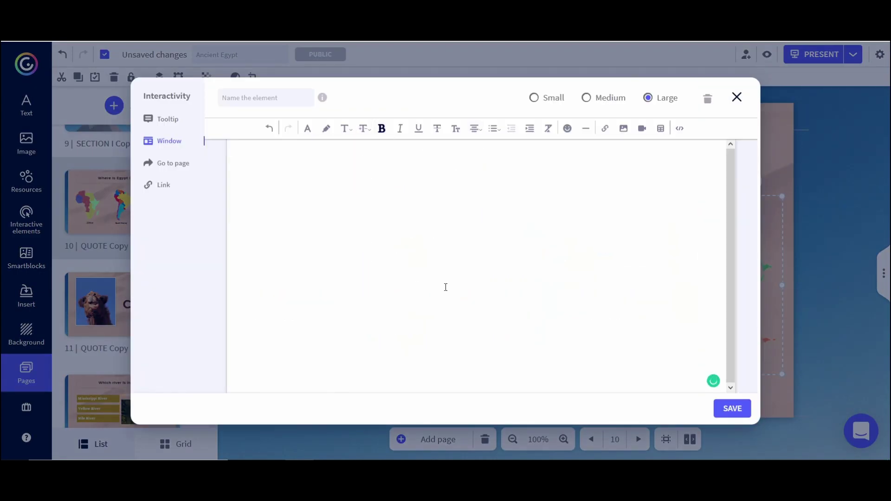
key(Escape)
On the "Which river is in Egypt?" page, link the Nile River answer to the final "Correct!" page
scroll(136, 264, down, 2)
scroll(136, 264, down, 1)
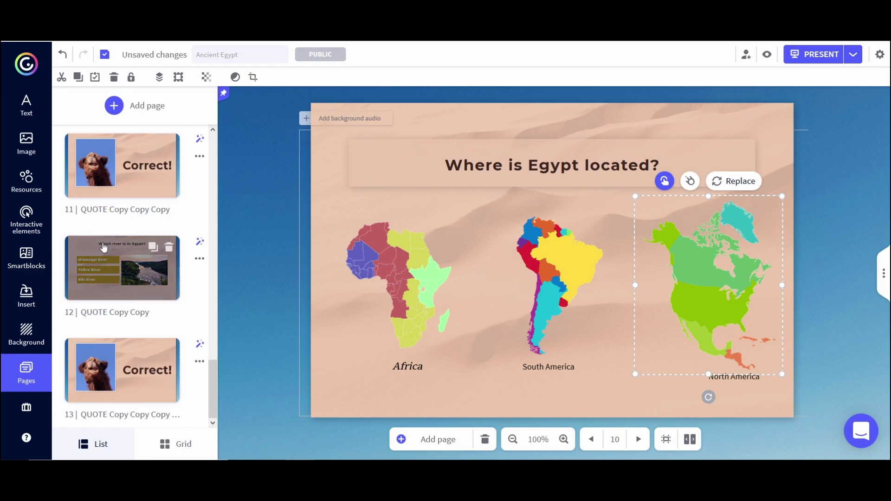
click(109, 265)
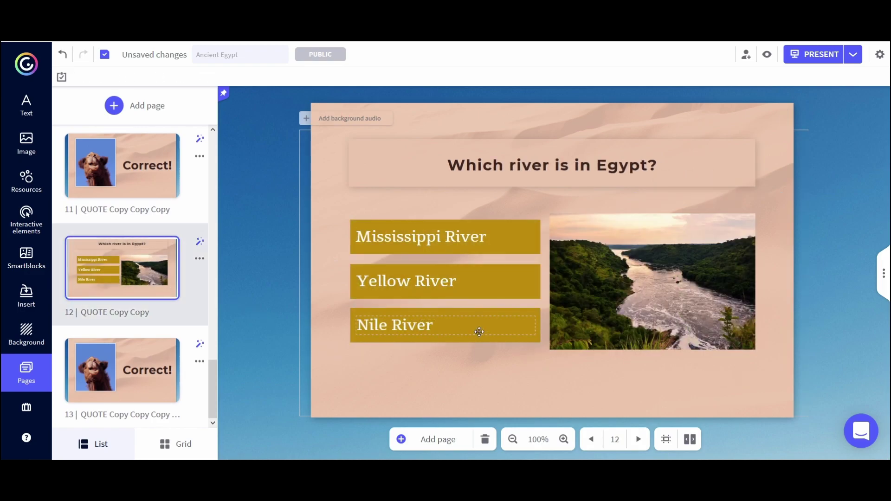
click(479, 332)
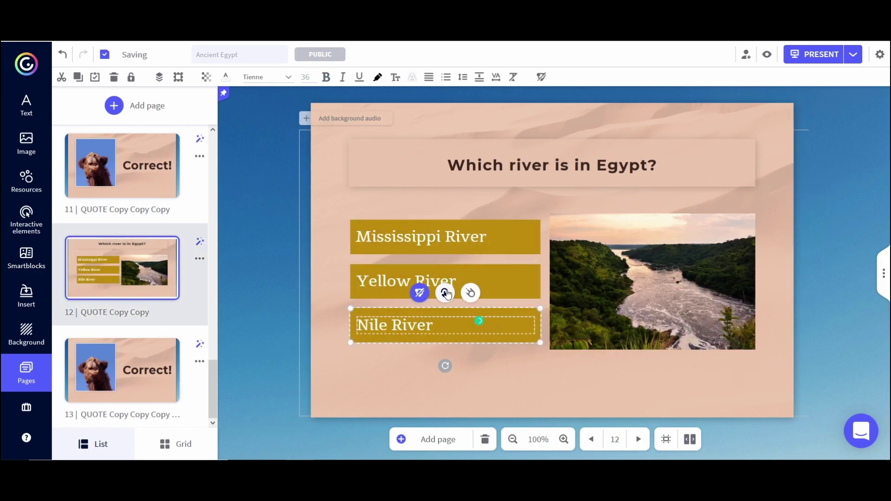
click(478, 327)
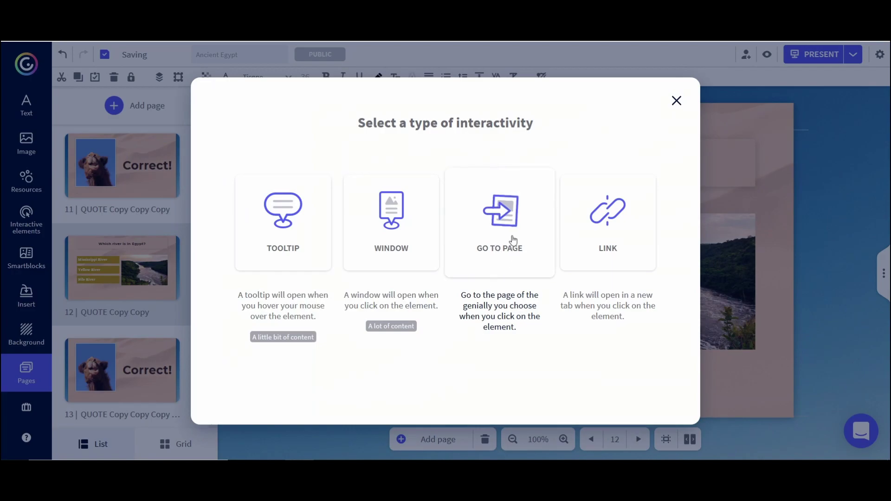
click(527, 247)
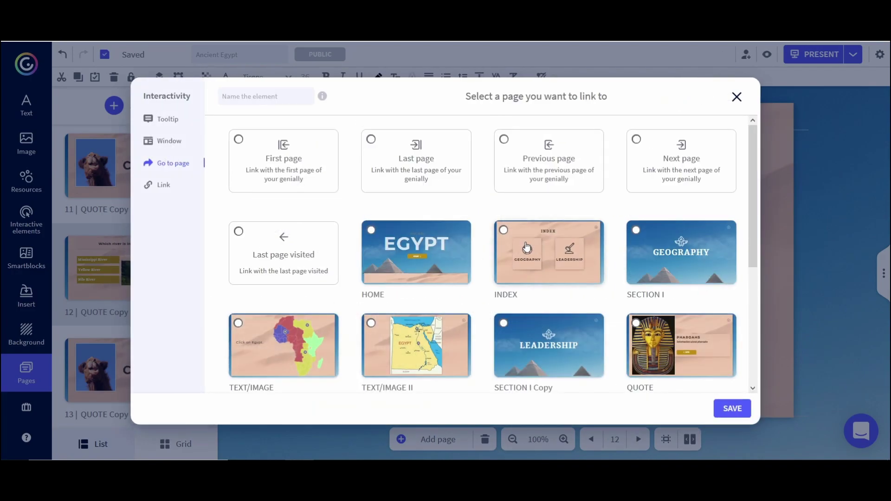
scroll(527, 247, down, 5)
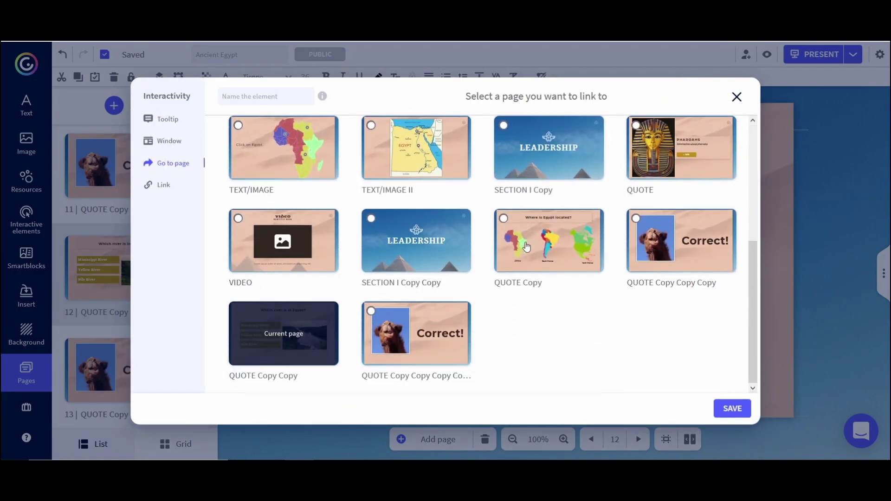
click(421, 347)
click(732, 408)
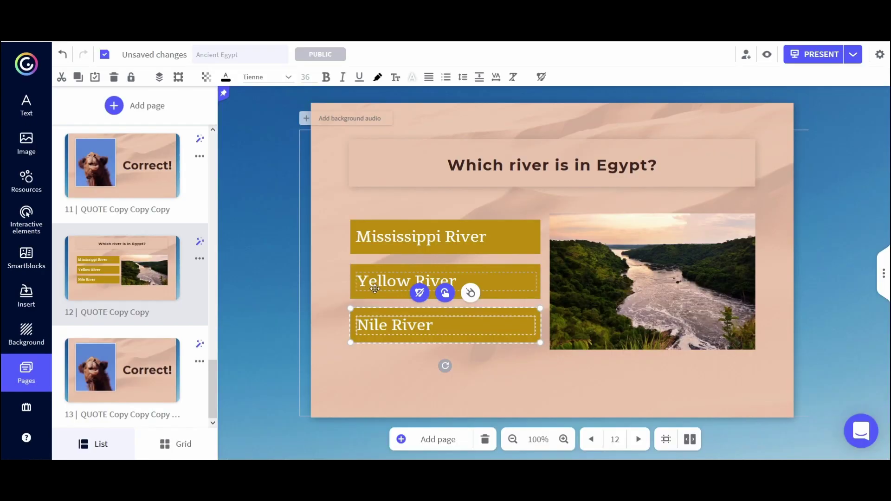
Add large window interactions to the Yellow River and Mississippi River answers, entering the centred bold message "Don't give up!"
click(371, 290)
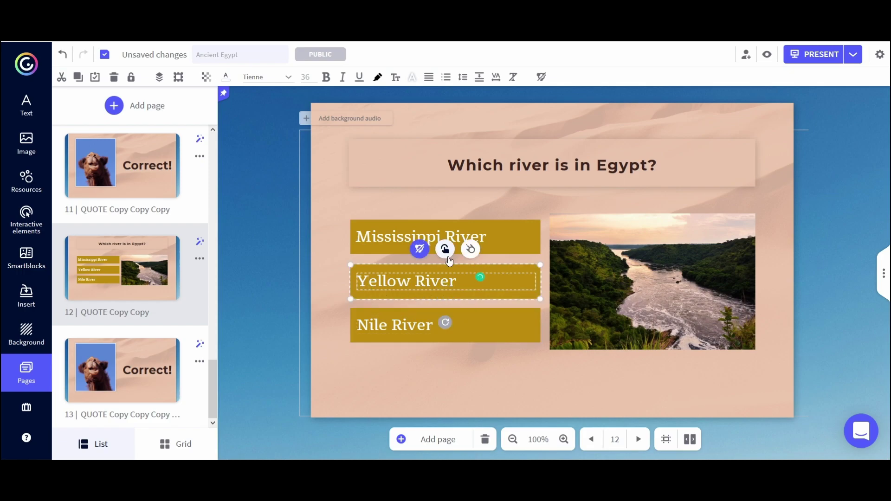
click(444, 251)
click(413, 220)
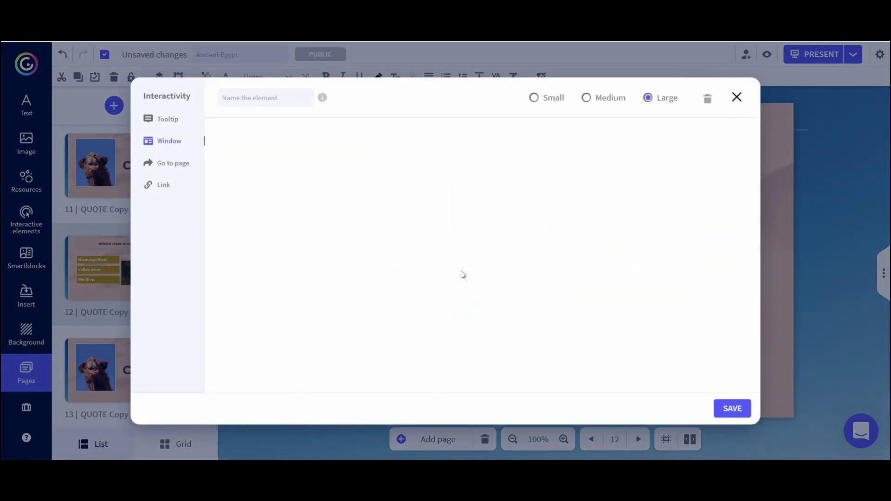
click(481, 129)
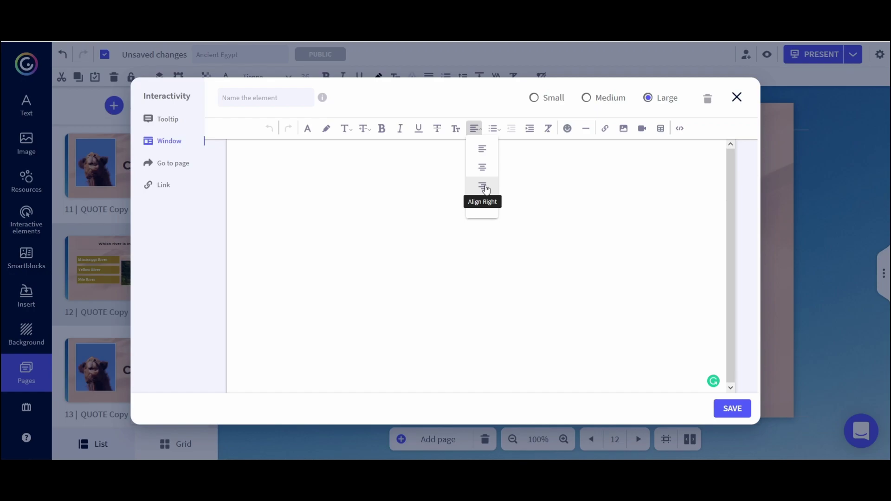
click(485, 168)
click(364, 128)
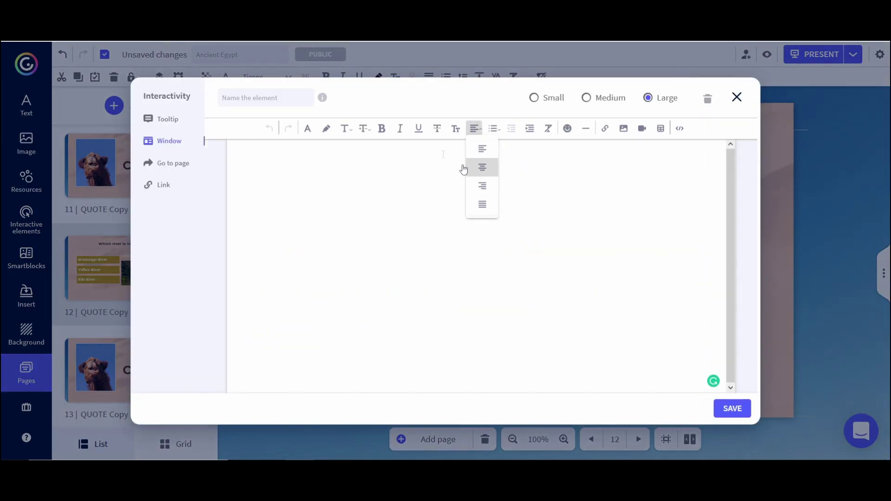
click(482, 167)
text(Don;t)
key(BackSpace)
key(BackSpace)
text('t give up!)
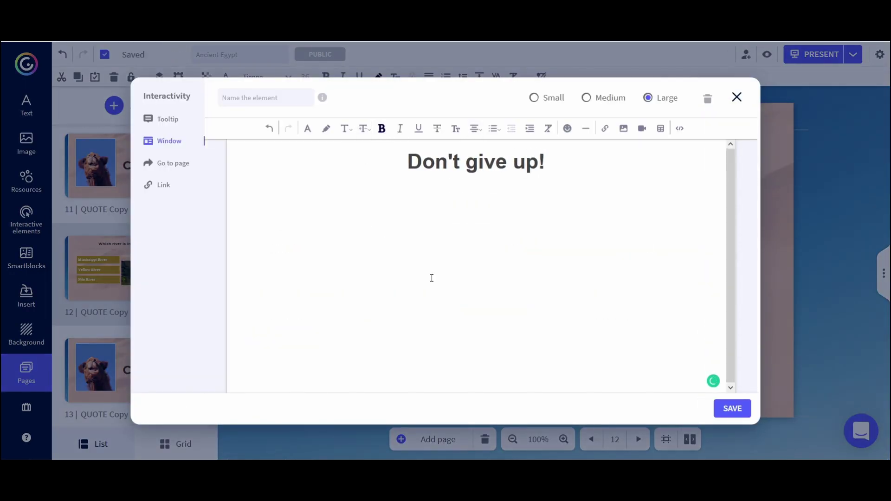
click(732, 409)
scroll(168, 309, up, 2)
scroll(168, 309, up, 3)
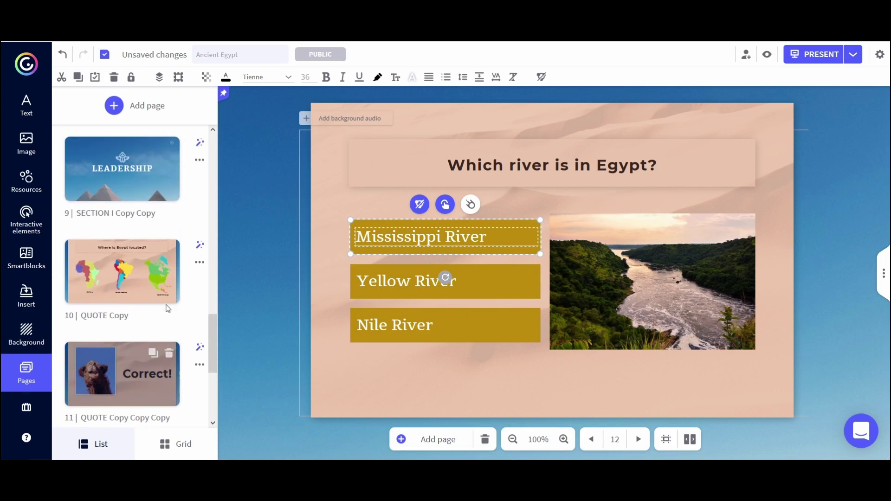
scroll(160, 311, down, 2)
scroll(158, 313, down, 3)
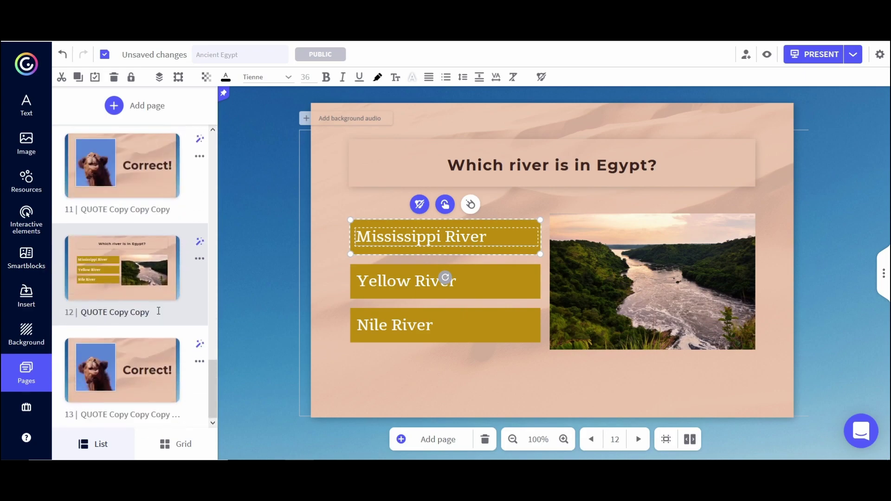
Go to the "Quiz Time!" page and open a preview of the presentation from there
scroll(158, 316, up, 8)
scroll(158, 315, up, 2)
scroll(156, 310, down, 4)
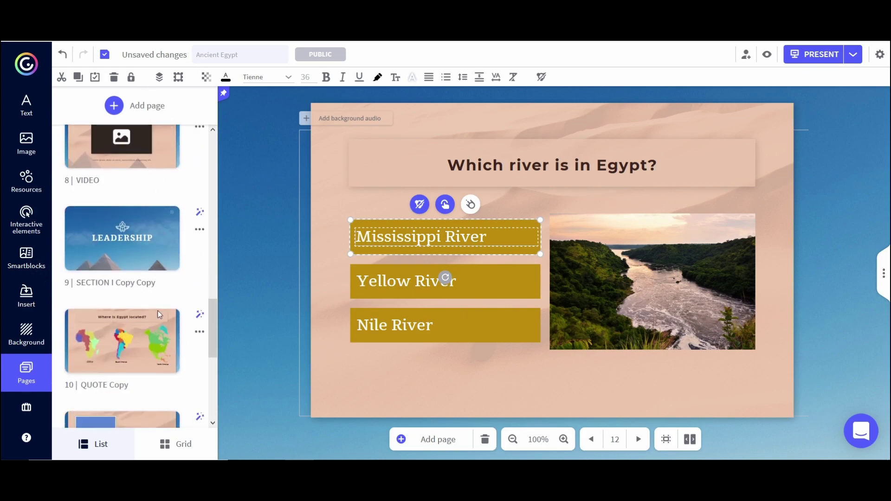
click(65, 204)
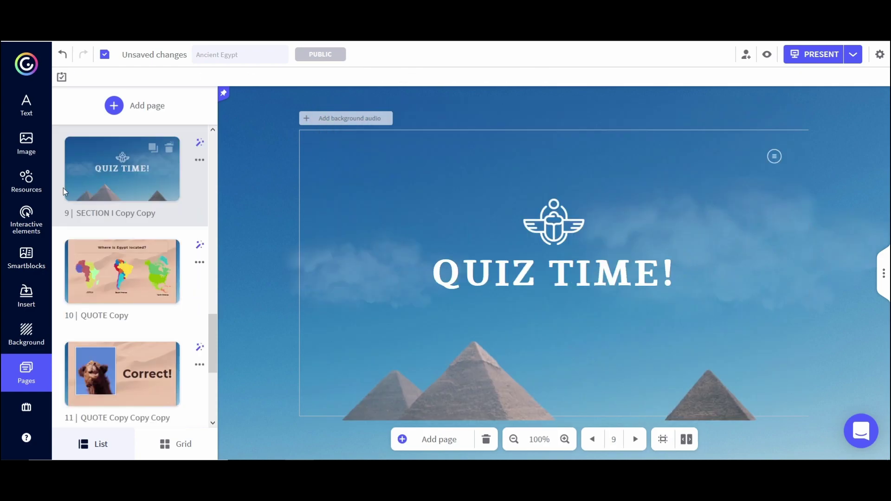
click(768, 55)
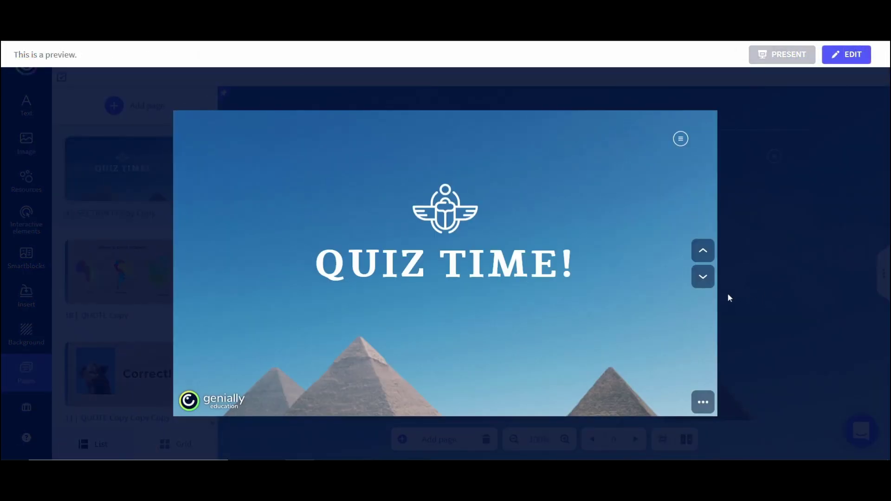
Test the "Where is Egypt located?" question in the preview by trying South America and North America, closing their windows, and answering Africa
click(706, 284)
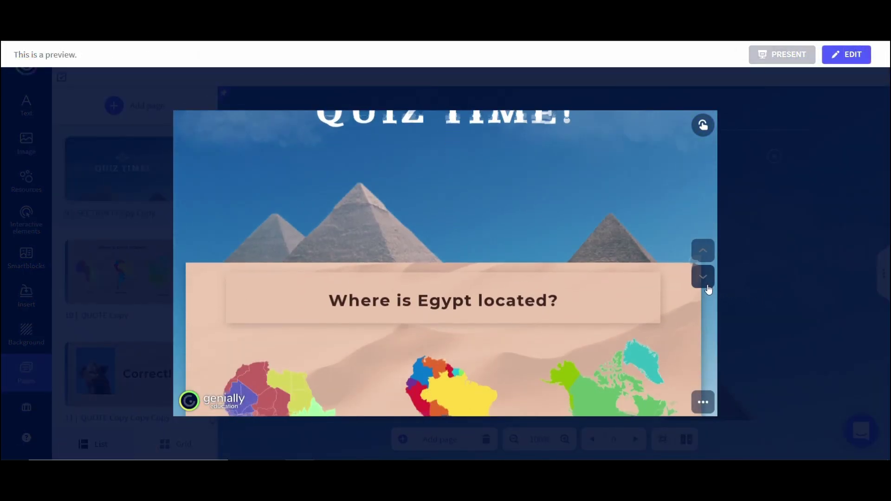
click(453, 250)
click(690, 234)
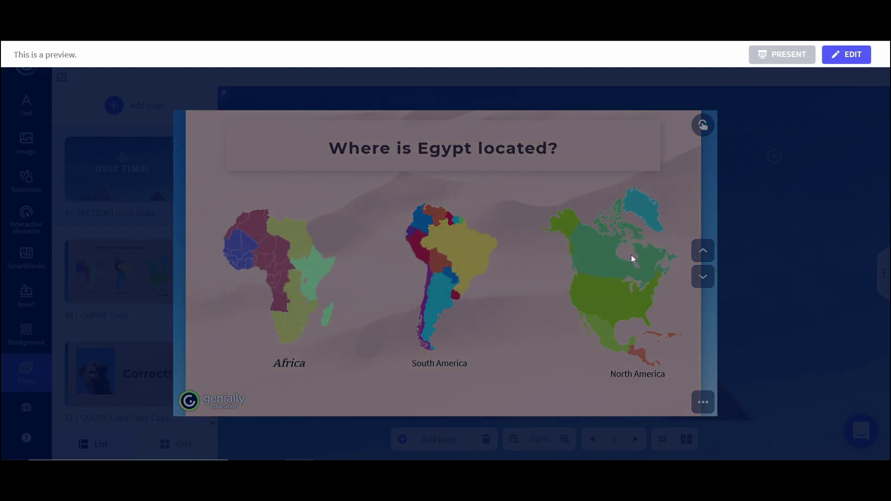
click(631, 255)
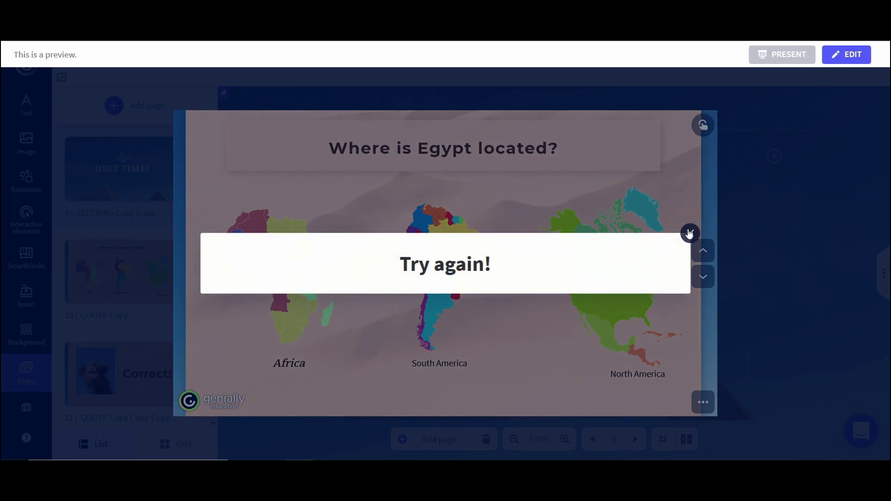
click(690, 234)
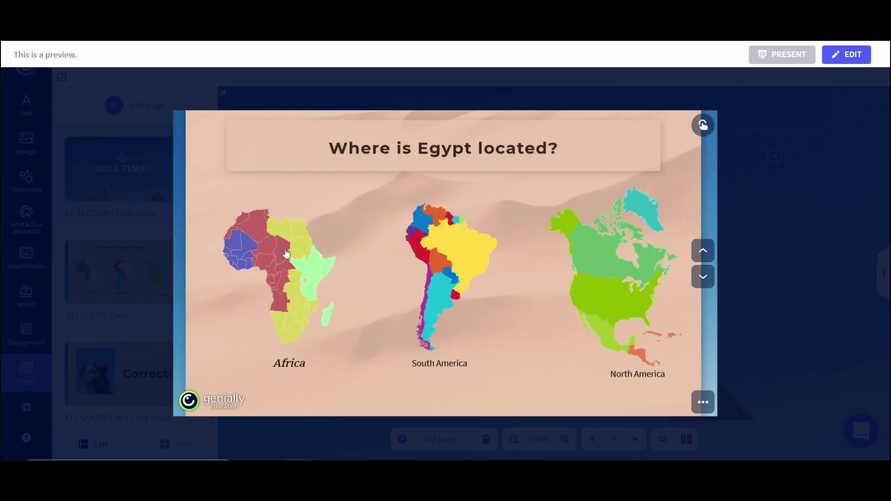
click(286, 253)
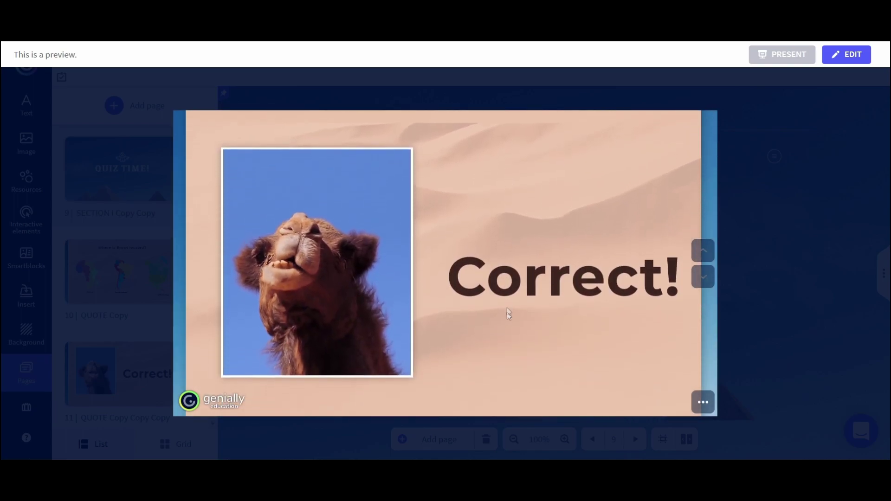
Advance to the "Which river is in Egypt?" question and test the Mississippi River, Yellow River and Nile River answers
click(711, 280)
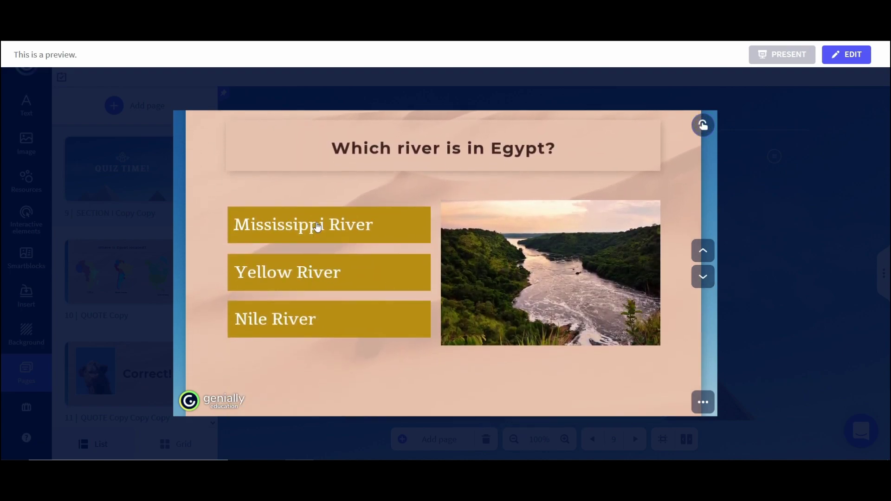
click(373, 233)
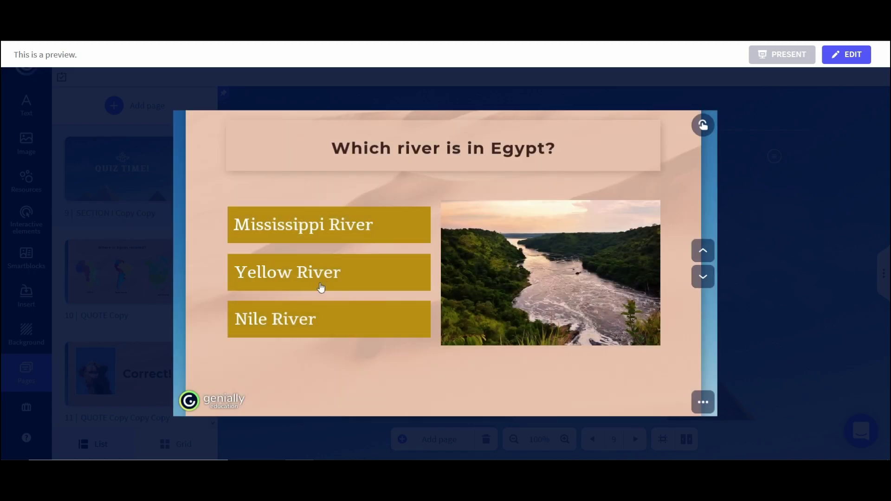
click(321, 288)
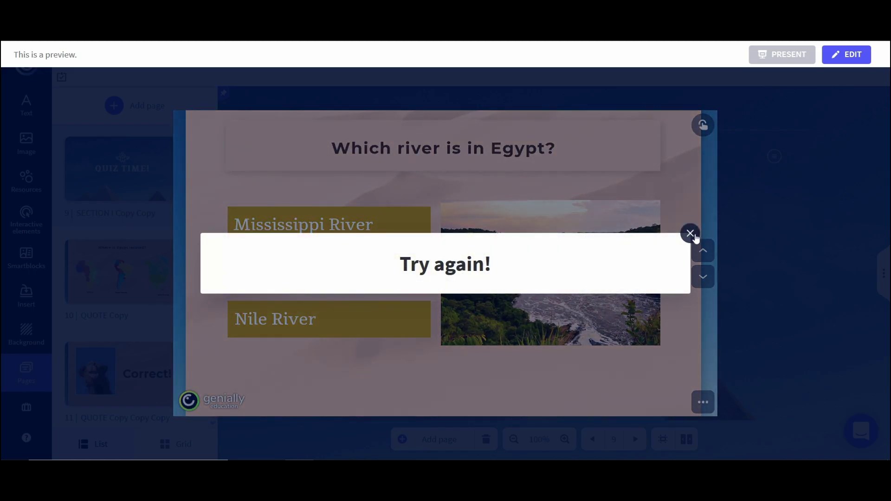
click(690, 233)
click(300, 326)
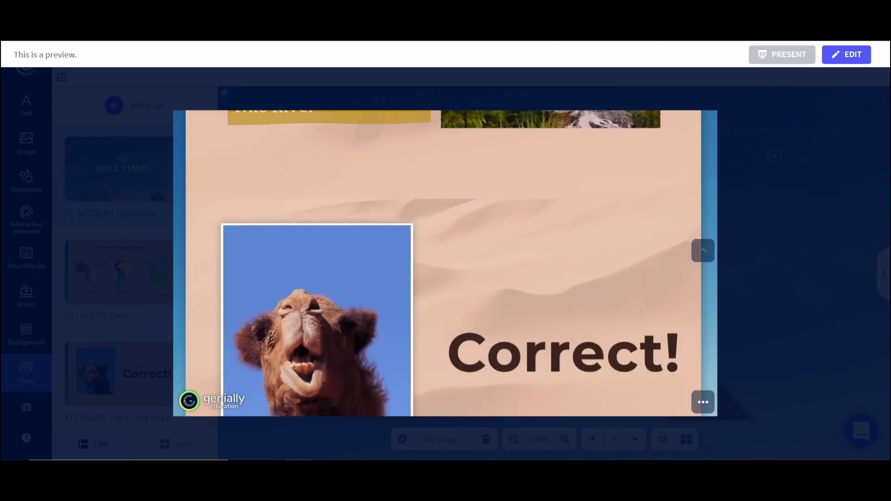